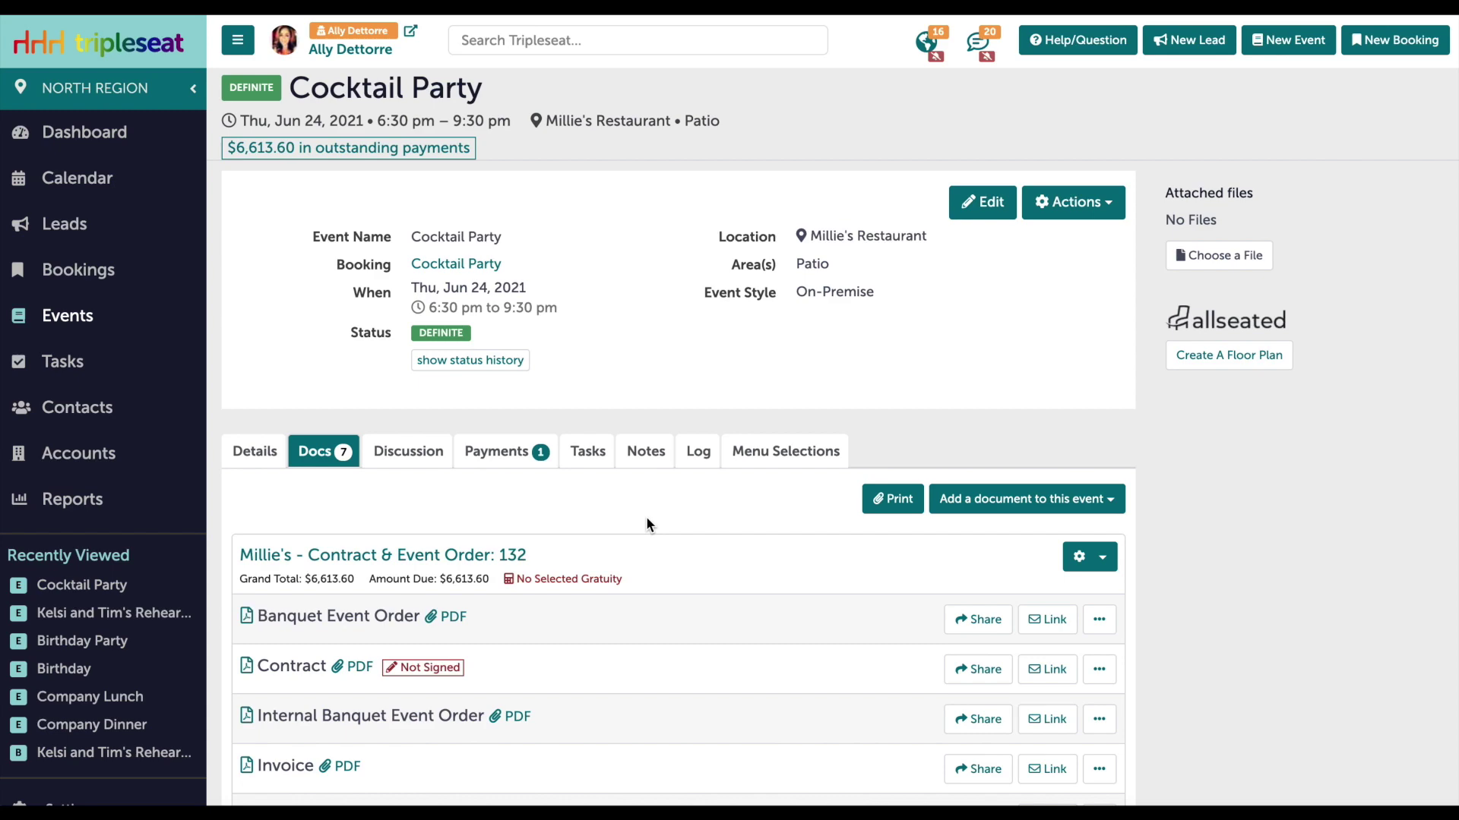
# Check the event's $500.00 deposit under payments, then go back to its document list.
pyautogui.scroll(-4, 646, 516)
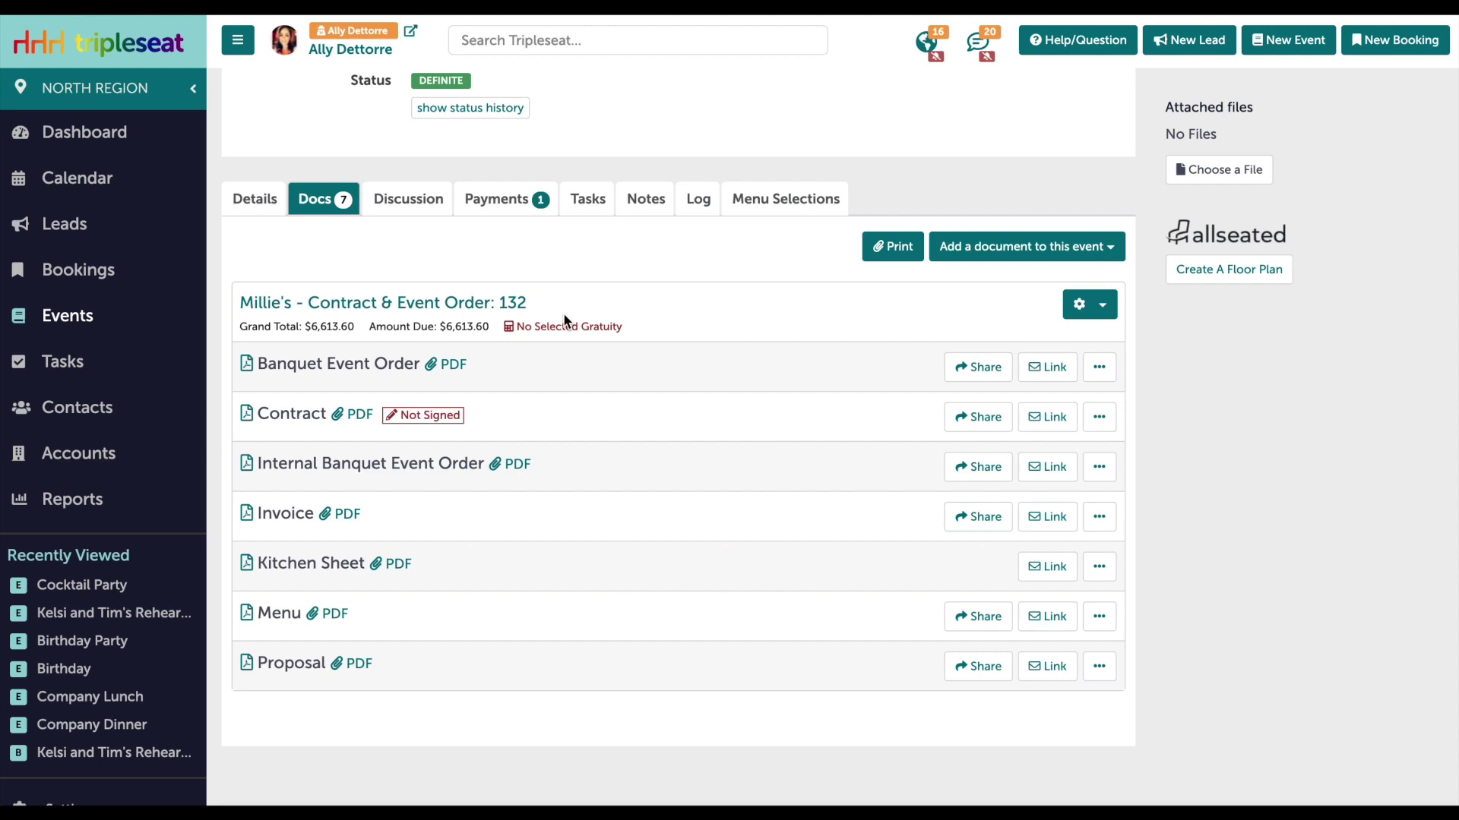
pyautogui.click(503, 199)
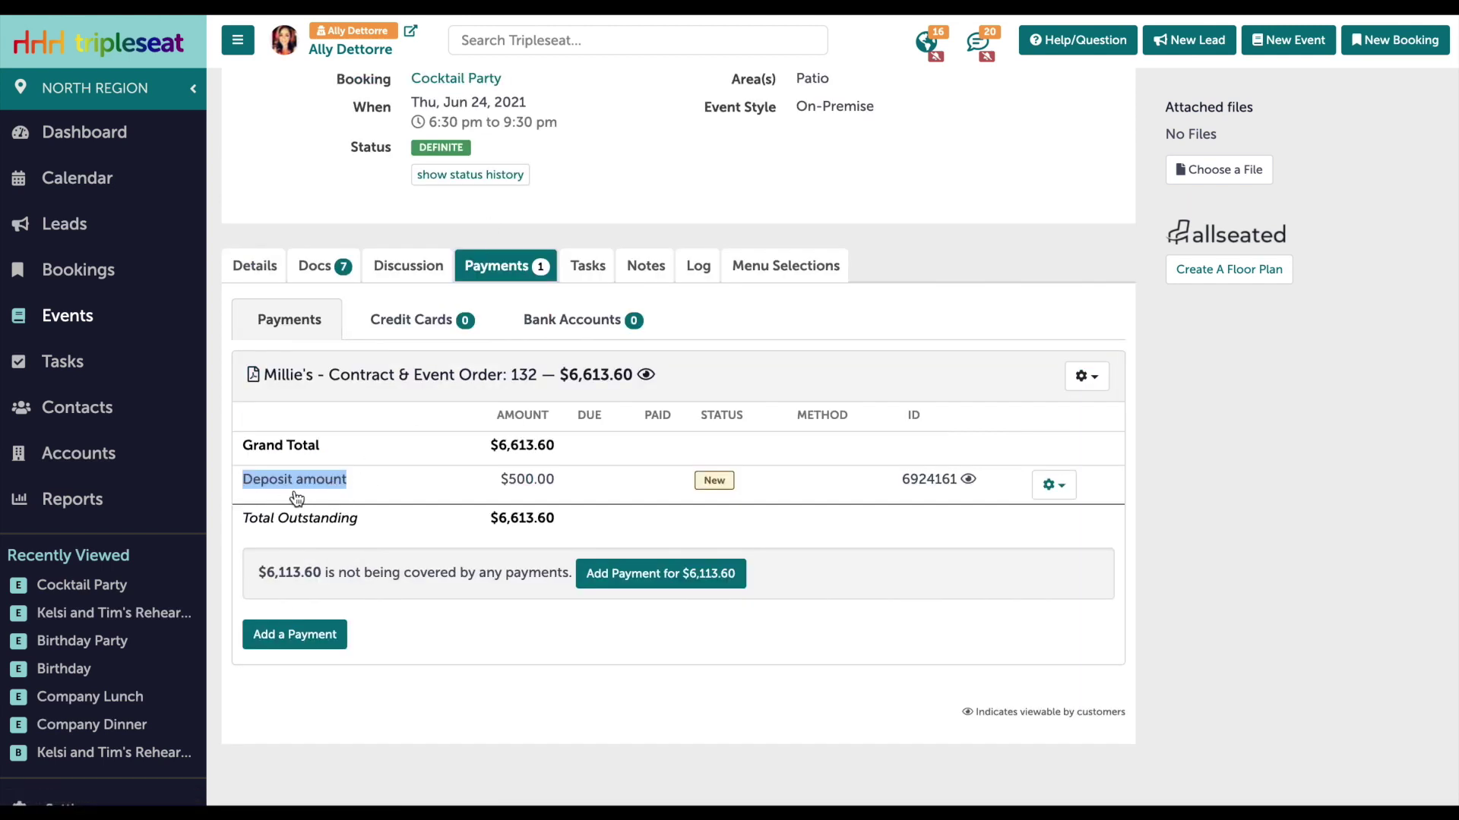
pyautogui.moveTo(495, 482); pyautogui.dragTo(580, 487)
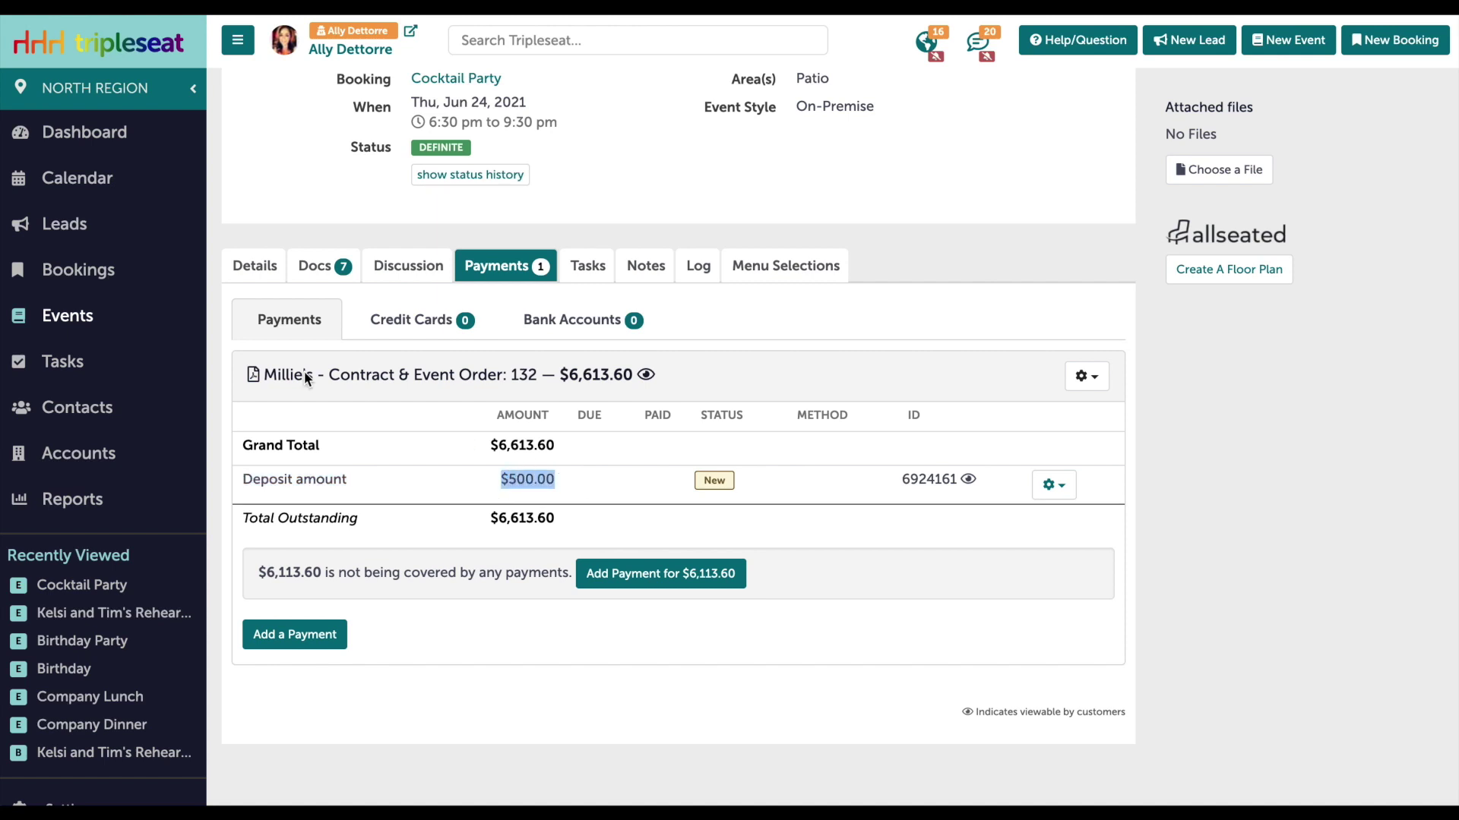
pyautogui.click(305, 270)
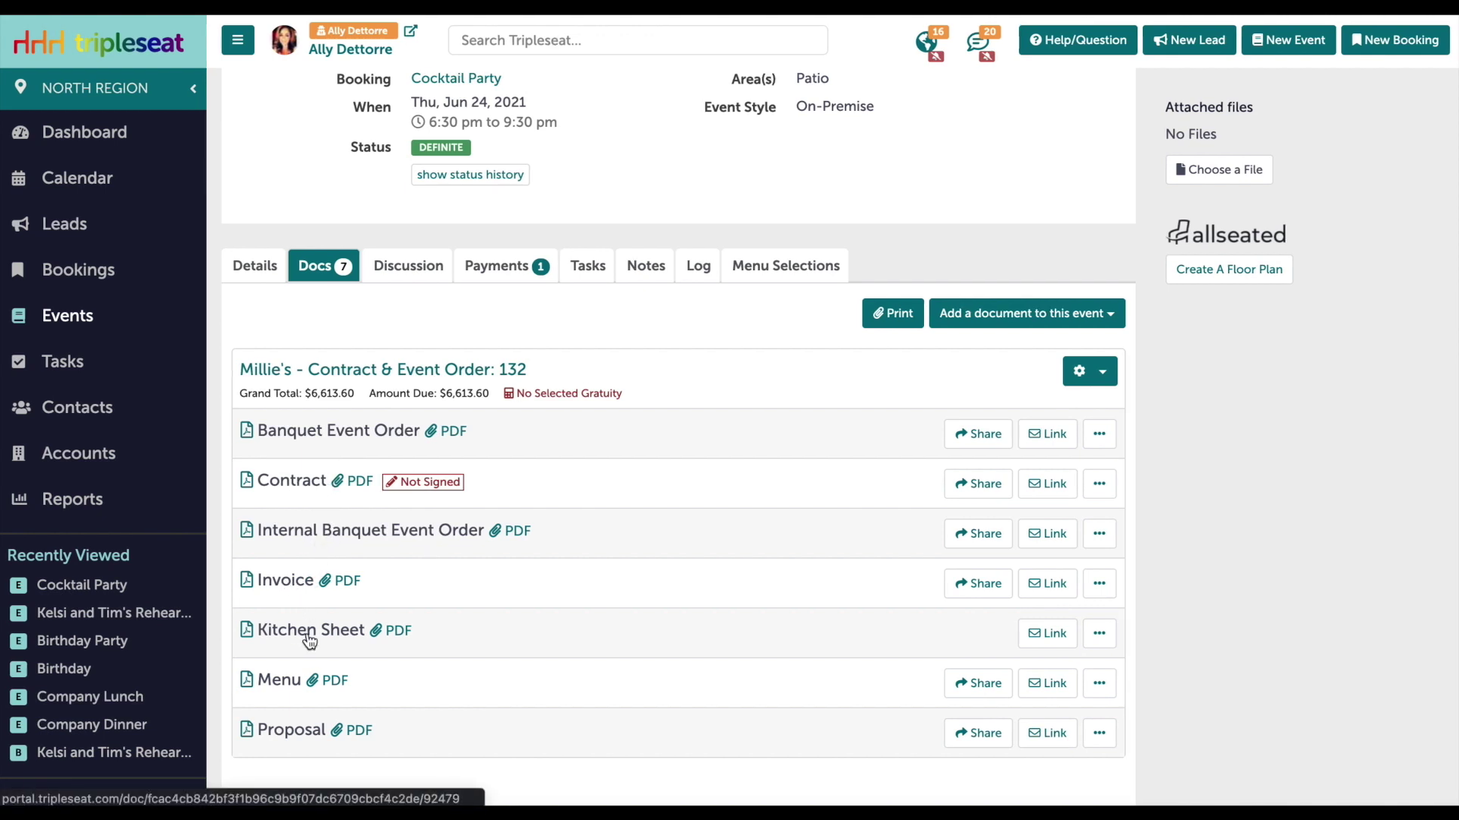
pyautogui.scroll(1, 334, 630)
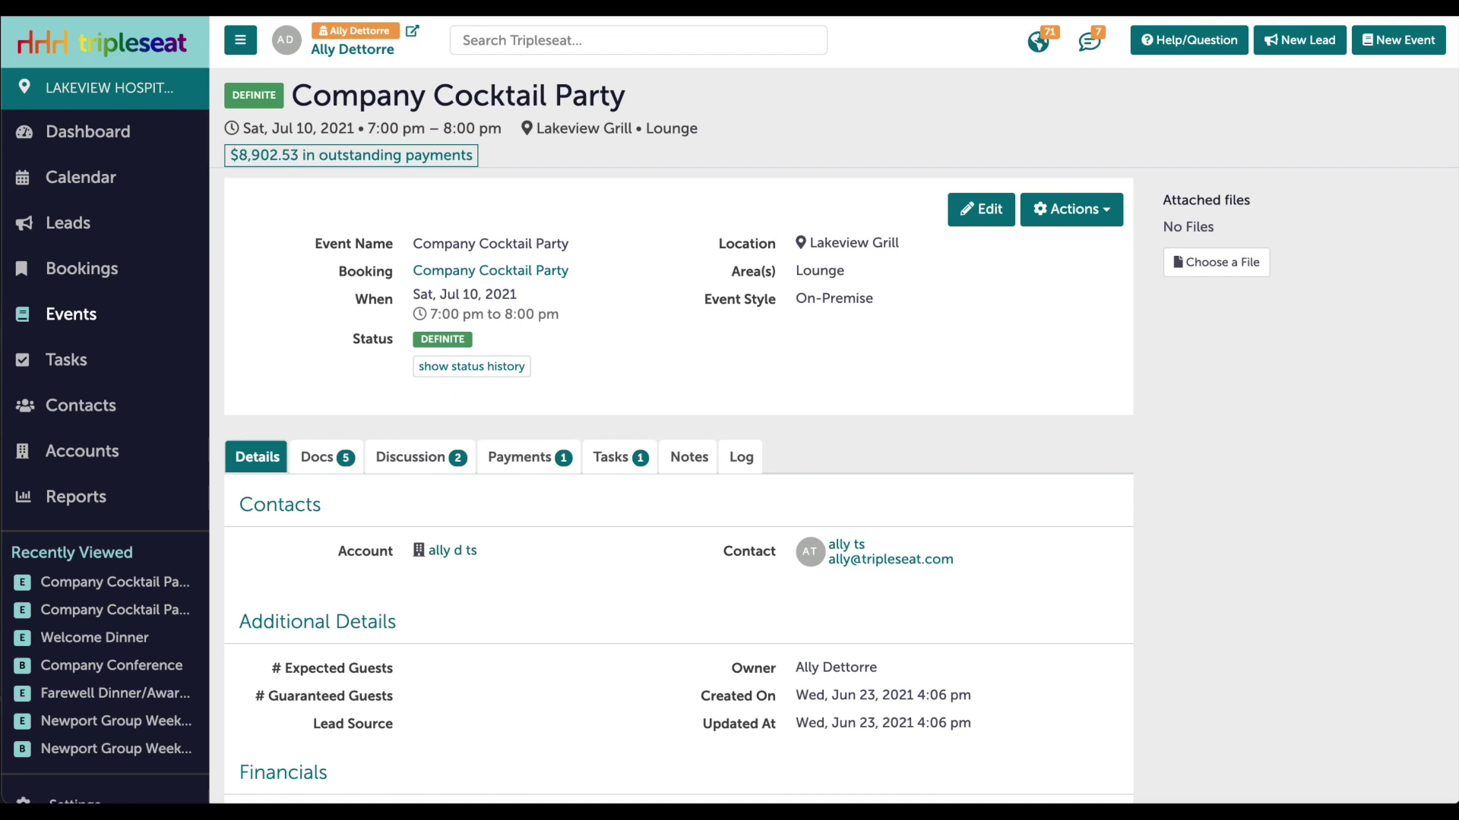
# Review the event's actions, the $500.00 deposit options and the guest credit card options.
pyautogui.click(1103, 221)
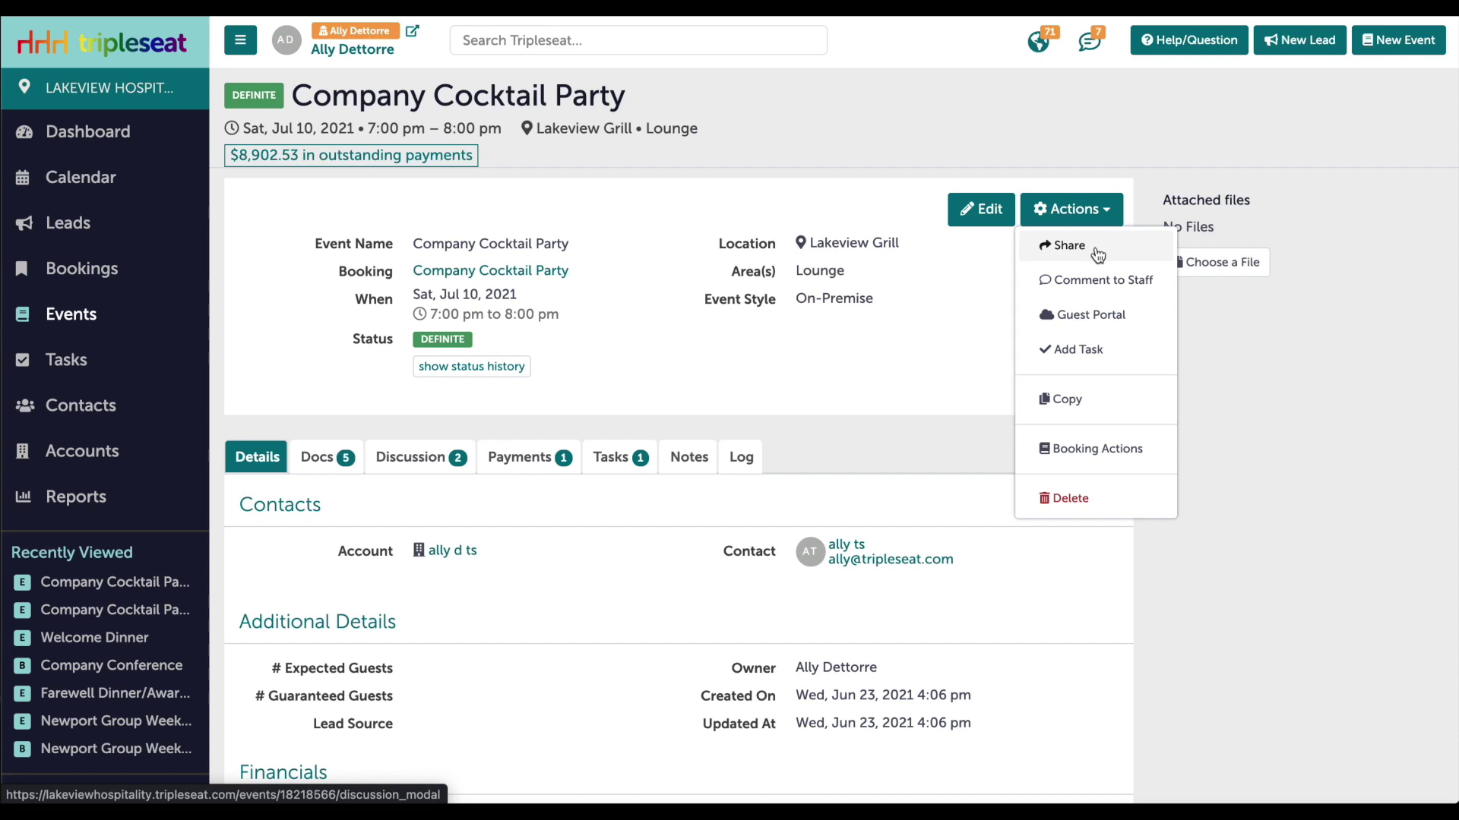
pyautogui.click(500, 458)
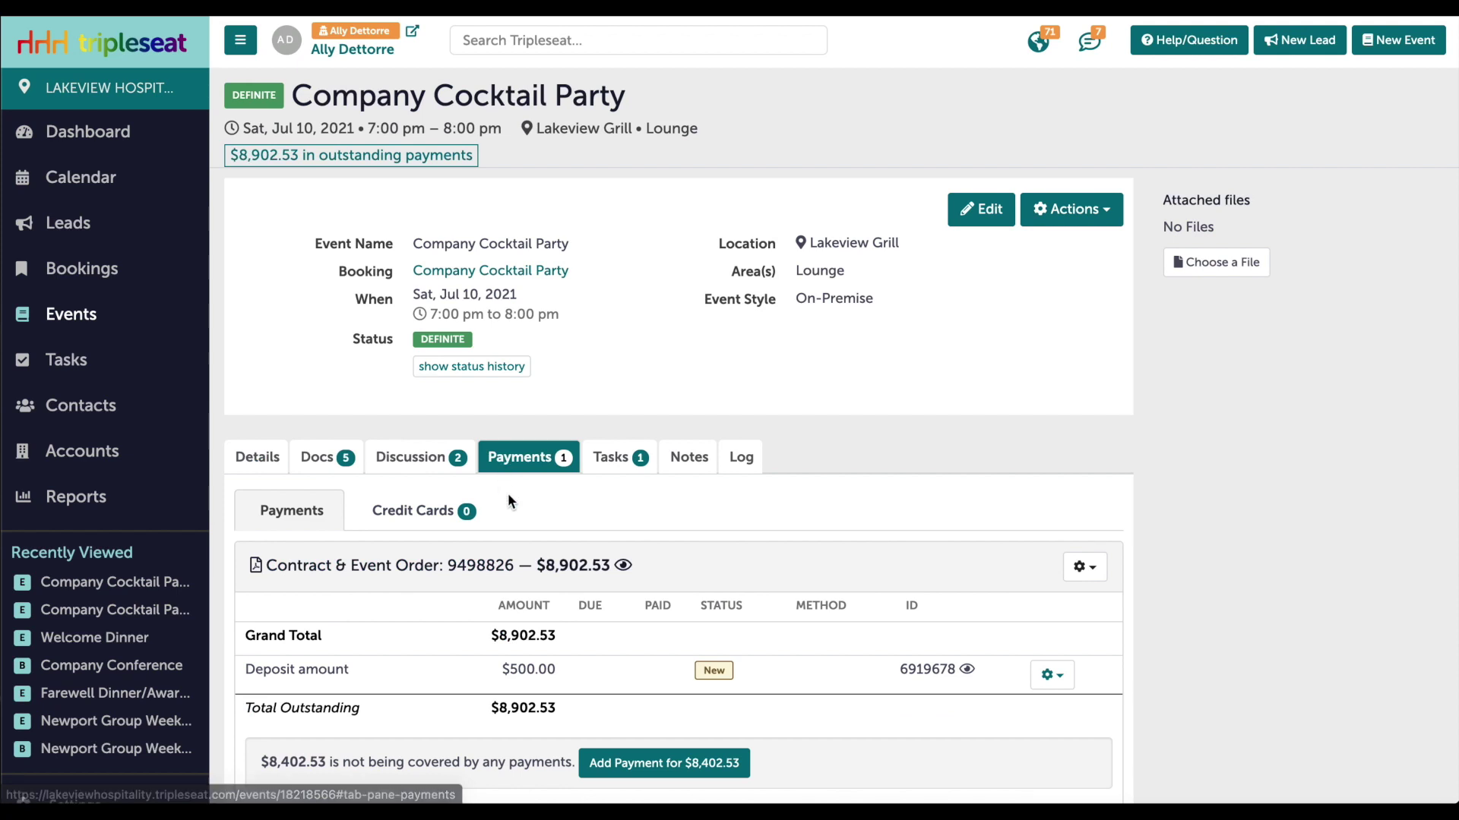
pyautogui.scroll(-2, 507, 494)
pyautogui.click(1053, 575)
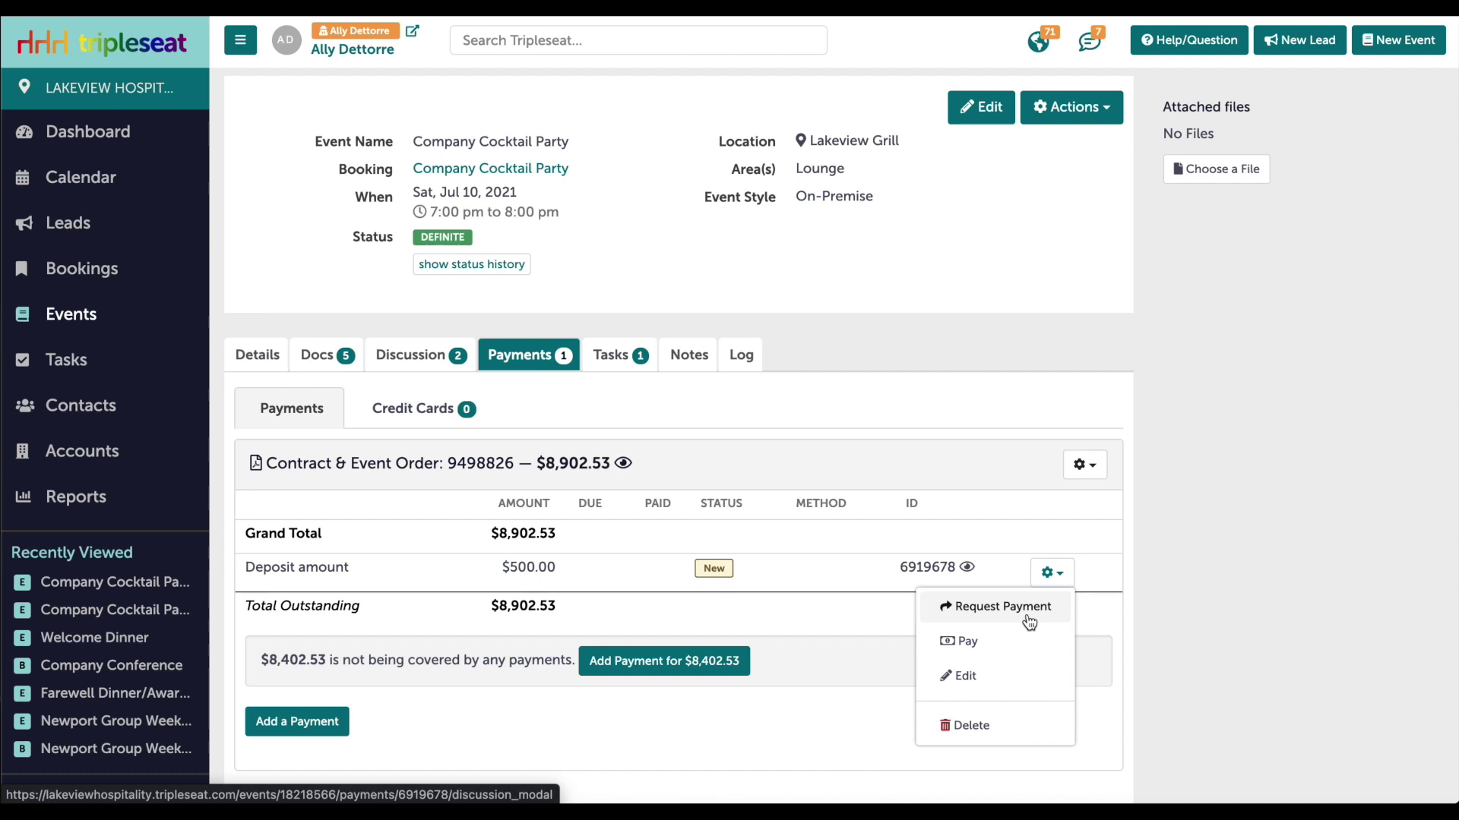
pyautogui.click(411, 408)
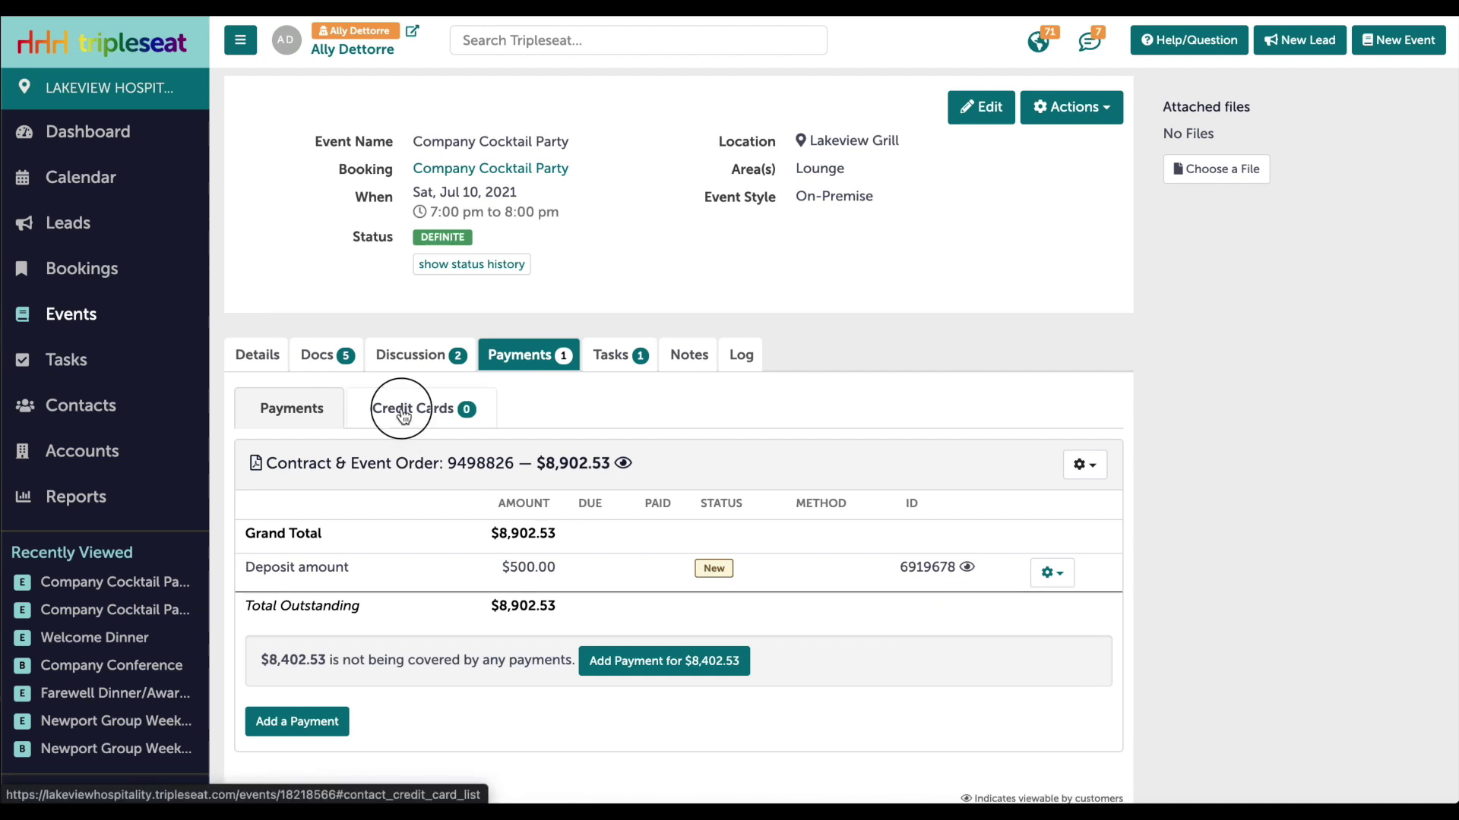
pyautogui.click(626, 562)
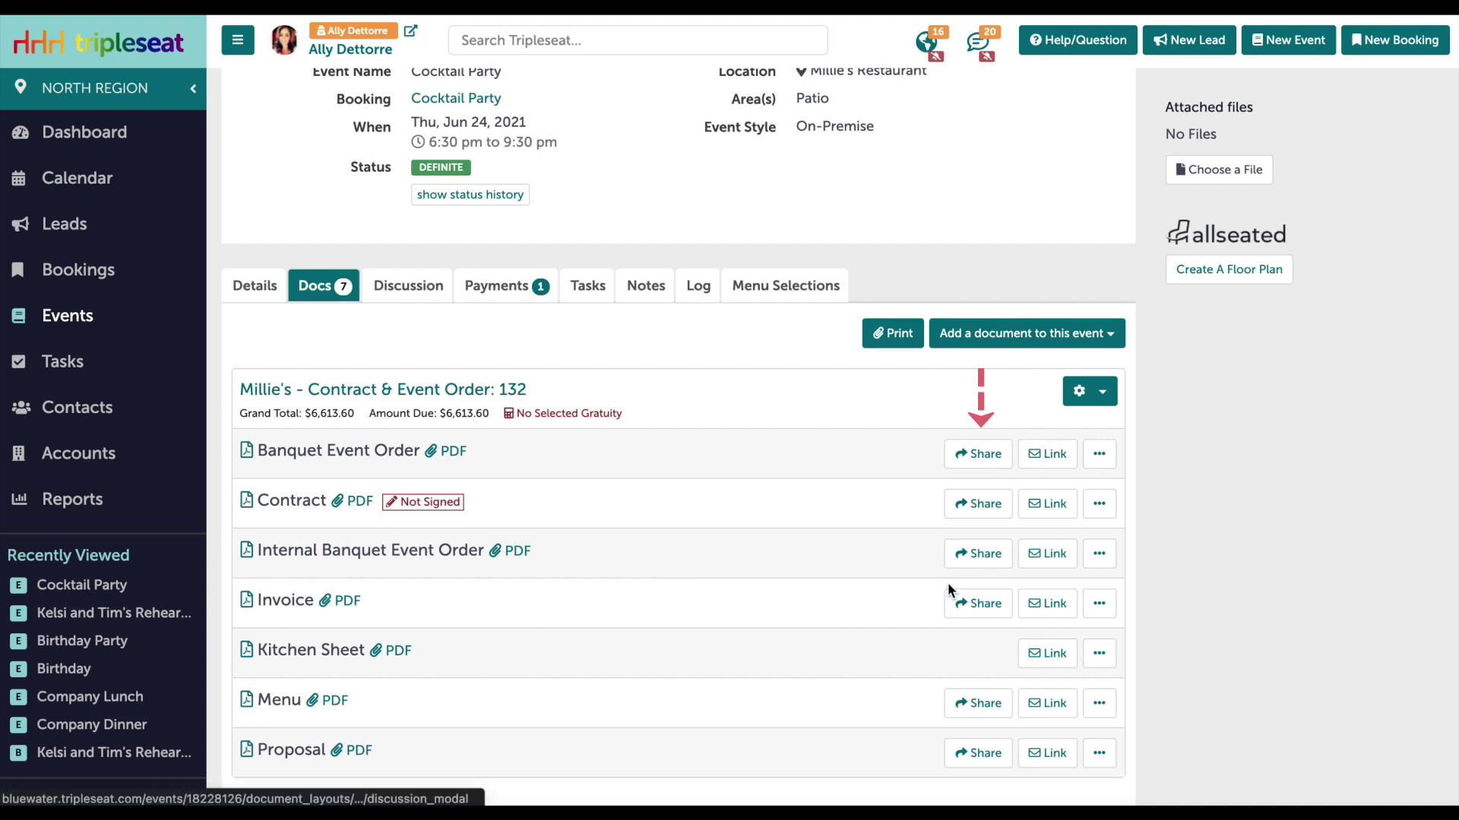
# Email the Contract to the guest using the Contract and Payment template.
pyautogui.click(981, 509)
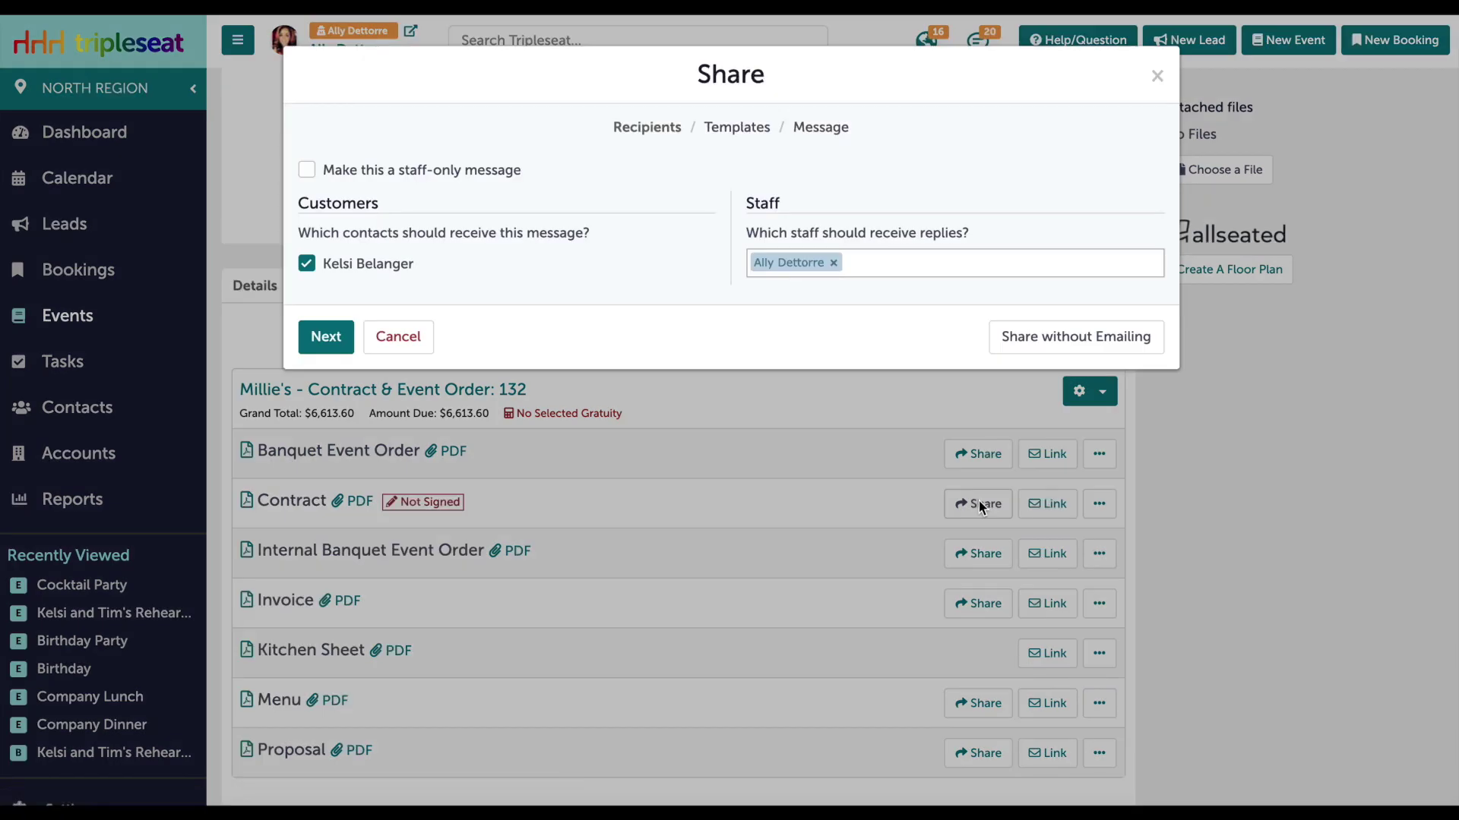
pyautogui.click(326, 337)
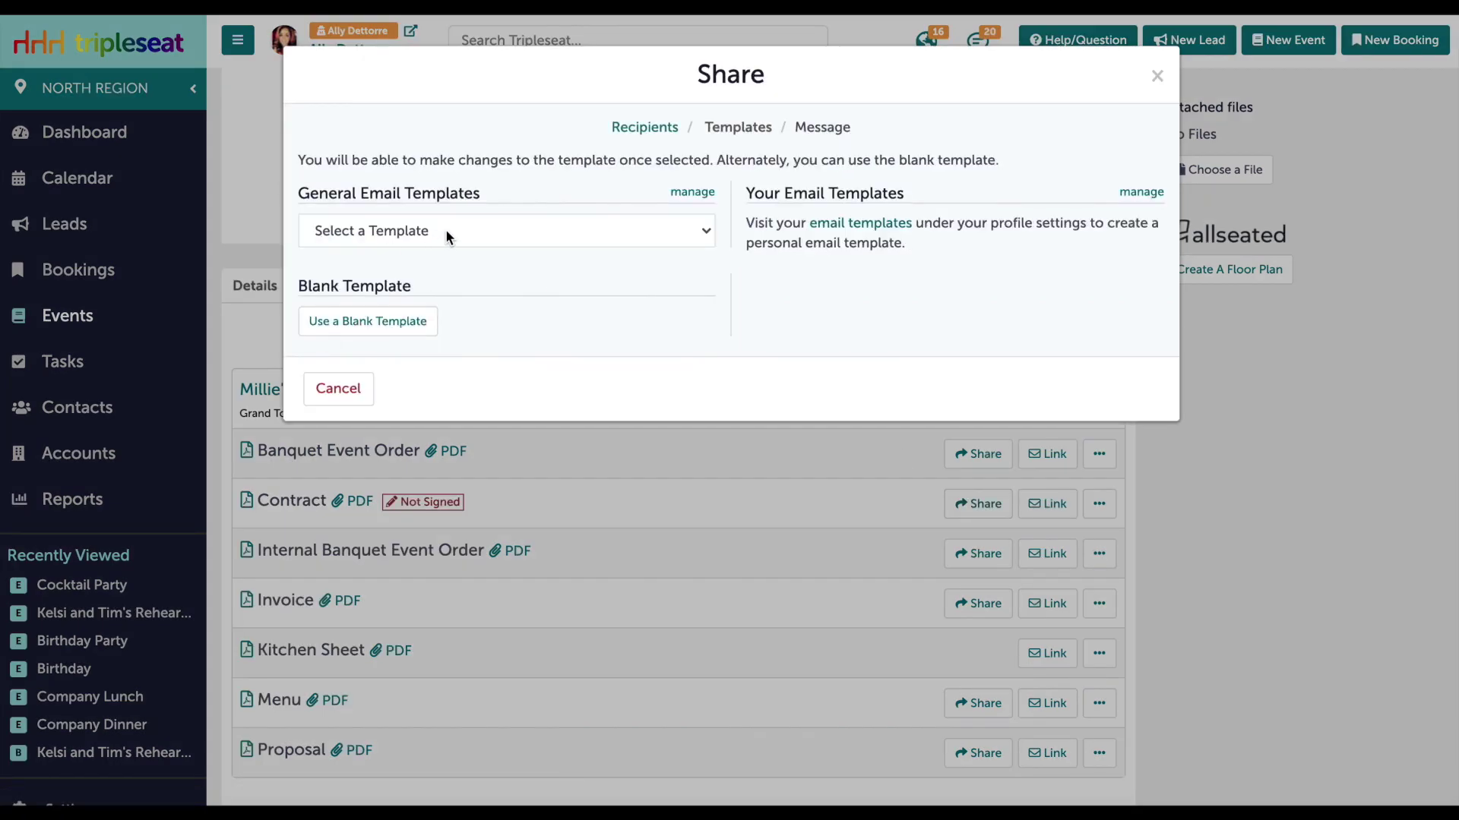
pyautogui.click(445, 230)
pyautogui.click(443, 298)
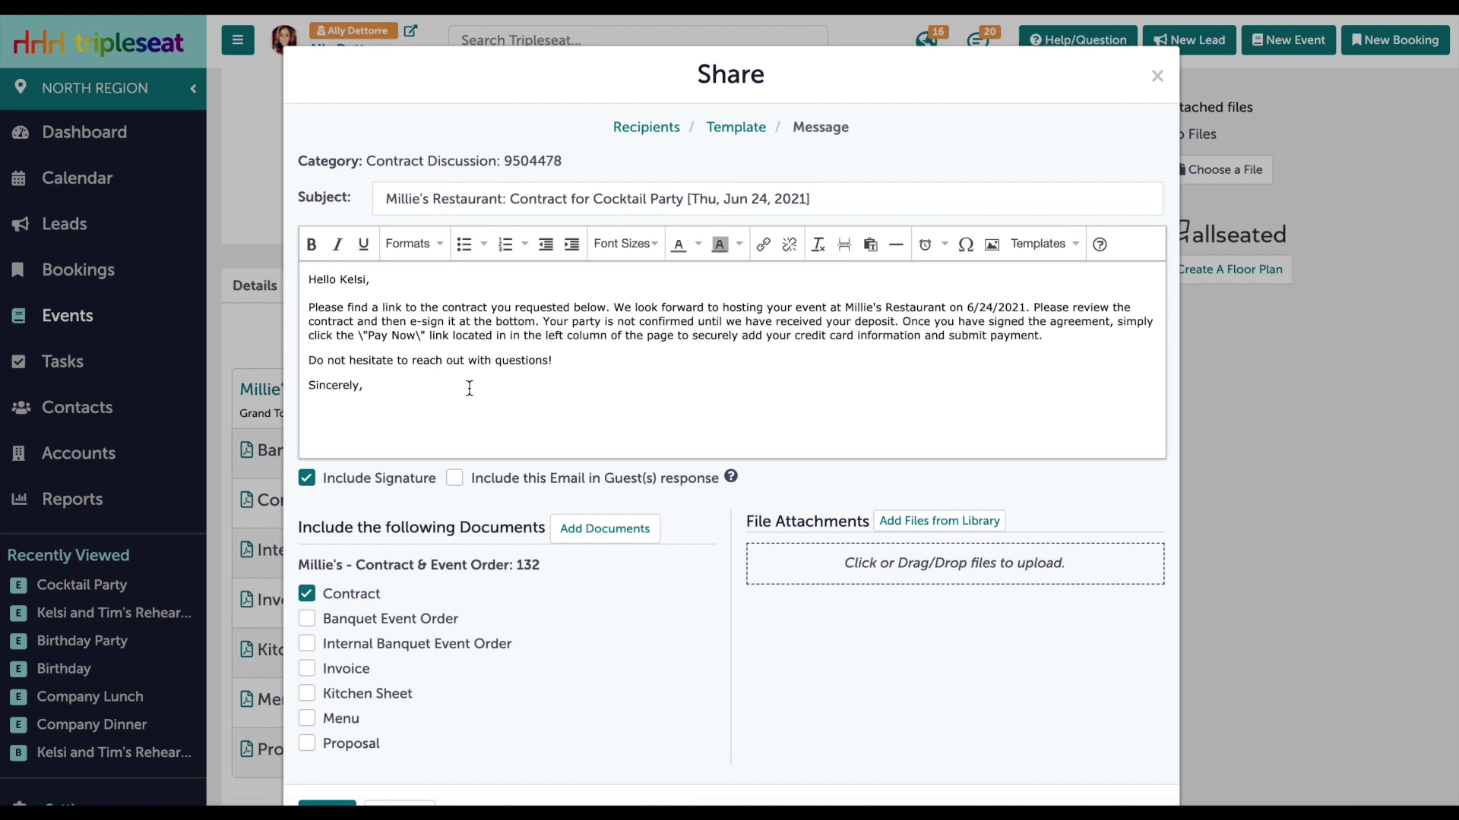
pyautogui.scroll(-1, 466, 383)
pyautogui.click(327, 746)
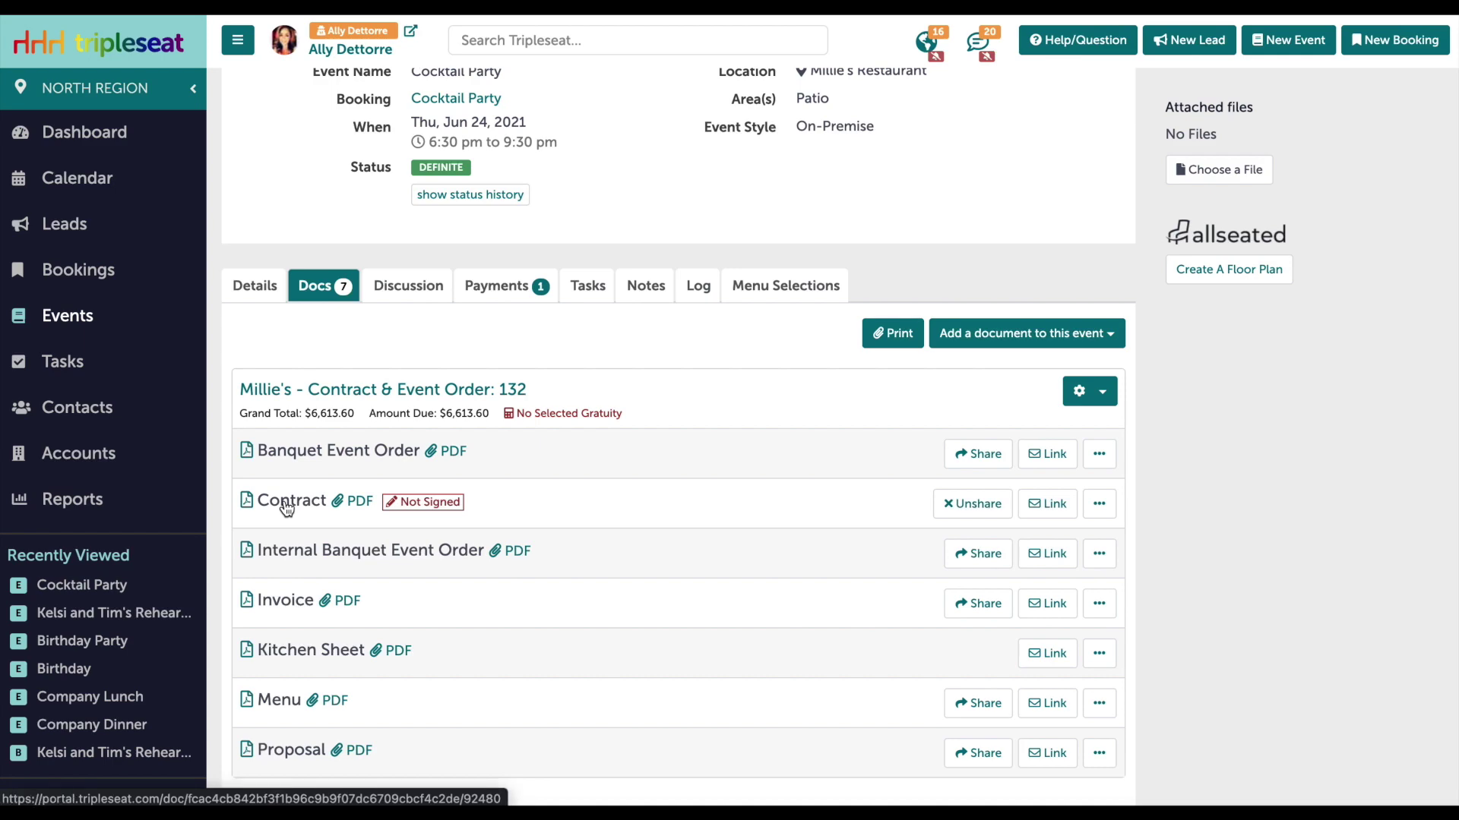
# Open the contract in the guest portal and go to its Pay Online page.
pyautogui.click(287, 504)
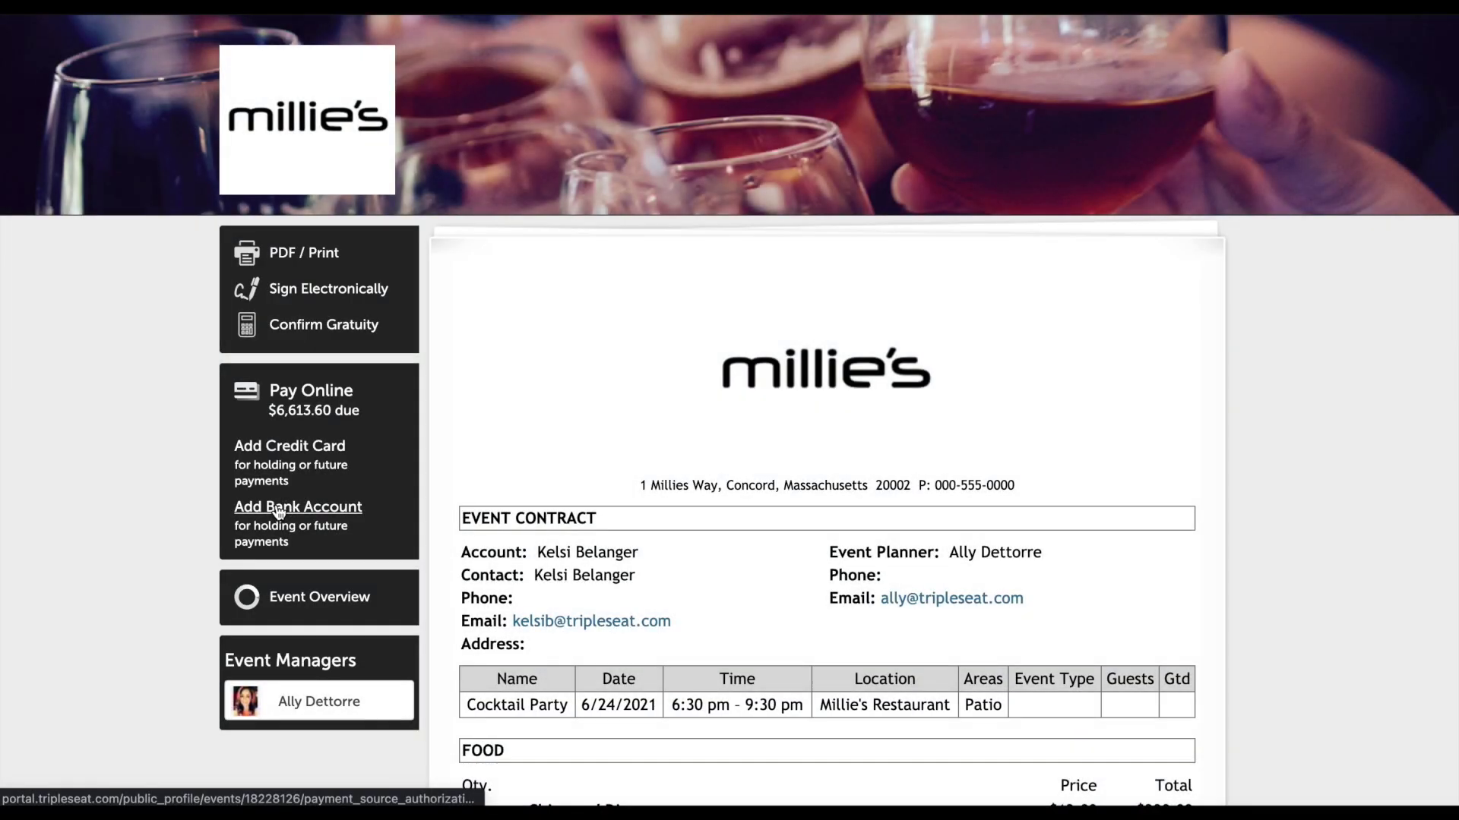
pyautogui.scroll(-2, 494, 505)
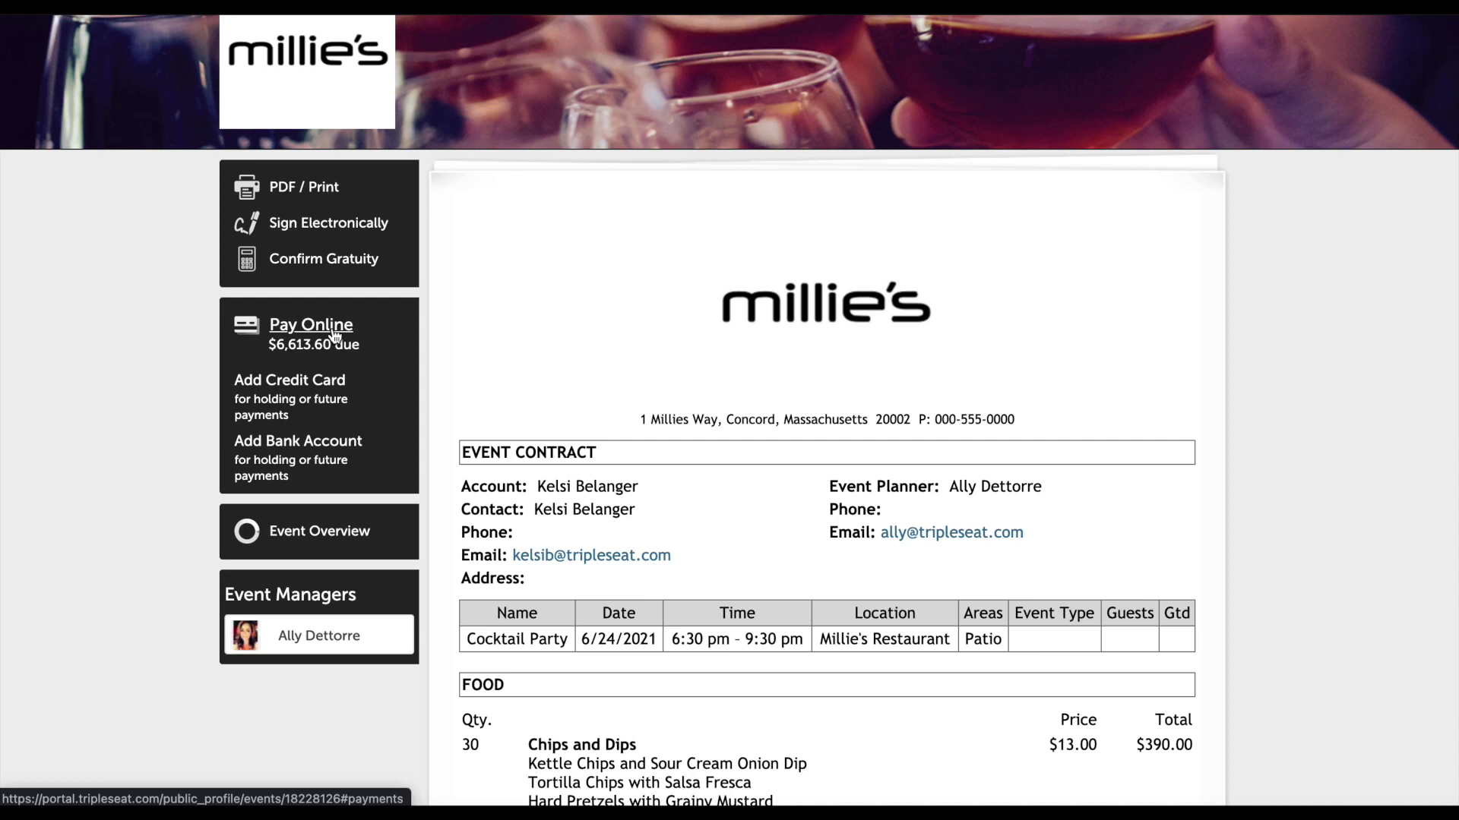
pyautogui.click(332, 336)
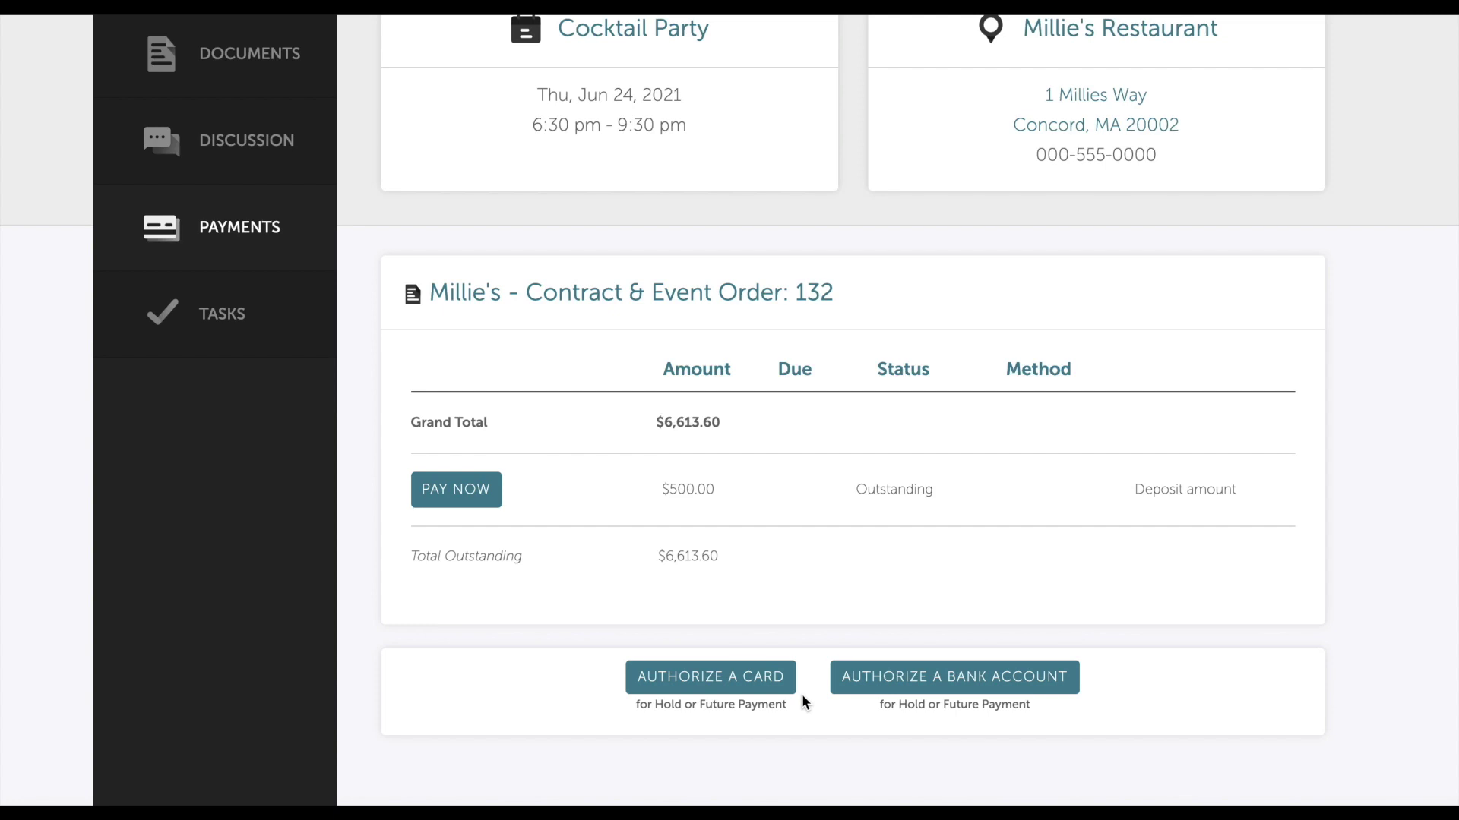
# Start a card authorization and enter the card number, CVC and 02/2023 expiration.
pyautogui.click(755, 676)
pyautogui.scroll(-4, 638, 342)
pyautogui.click(638, 303)
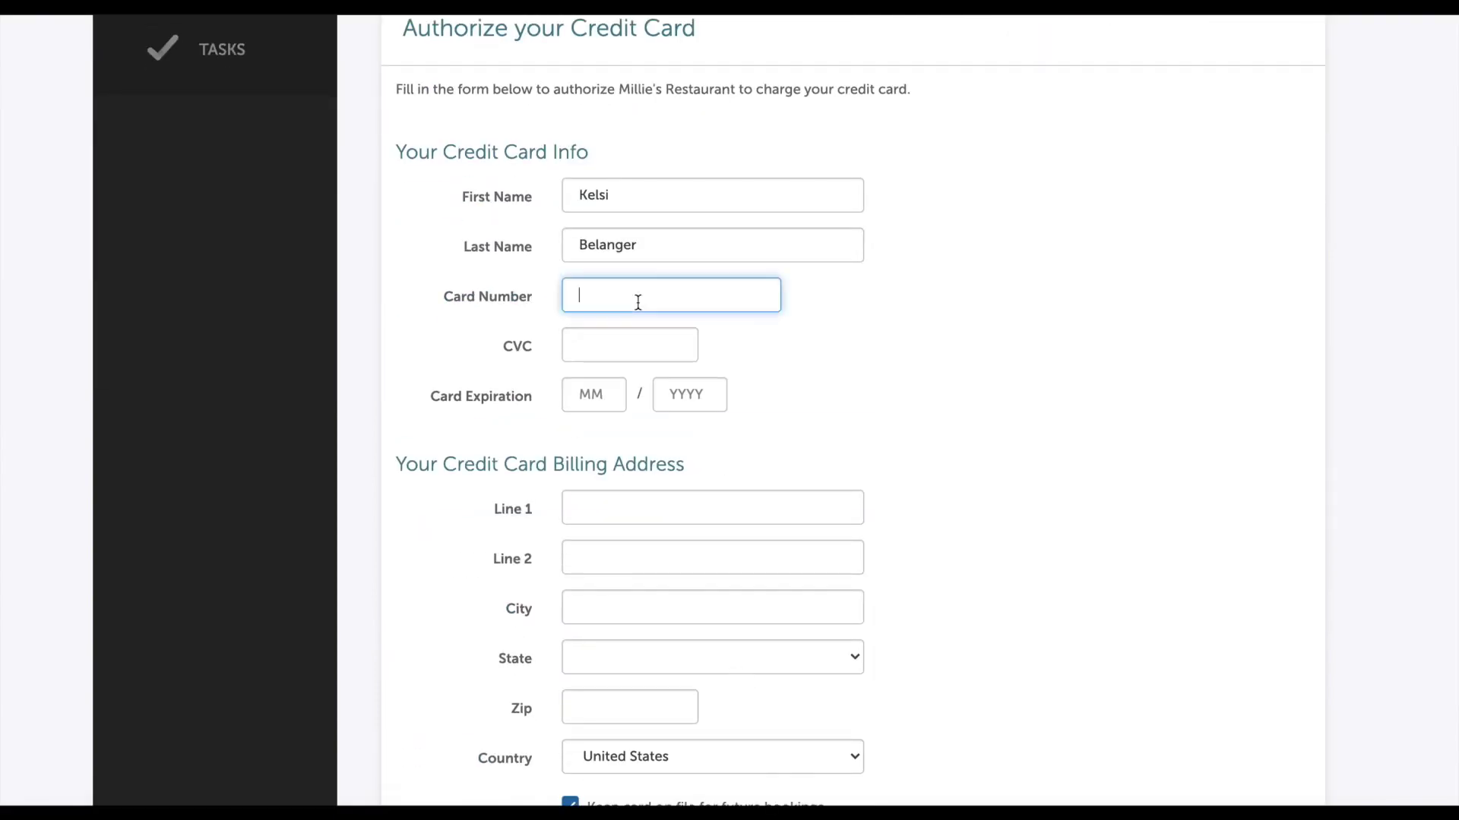
pyautogui.write('4242424242442424')
pyautogui.press('Tab')
pyautogui.write('321')
pyautogui.click(597, 389)
pyautogui.write('02')
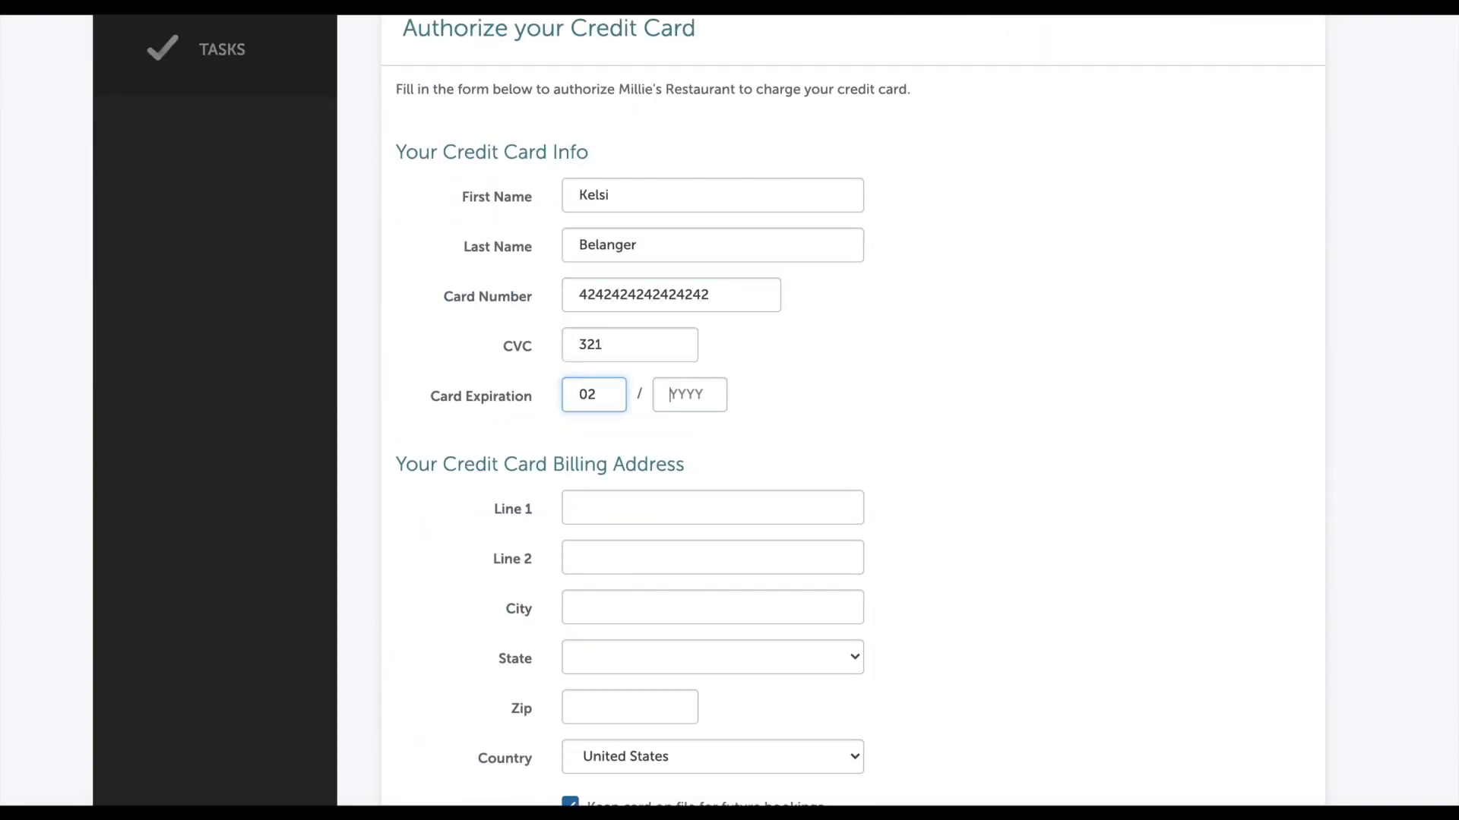
pyautogui.press('Tab')
pyautogui.write('2023')
# Fill in the billing street and city, pick the state, keep the card on file, and authorize it.
pyautogui.click(614, 509)
pyautogui.press('Tab')
pyautogui.press('Tab')
pyautogui.scroll(-3, 632, 465)
pyautogui.click(631, 465)
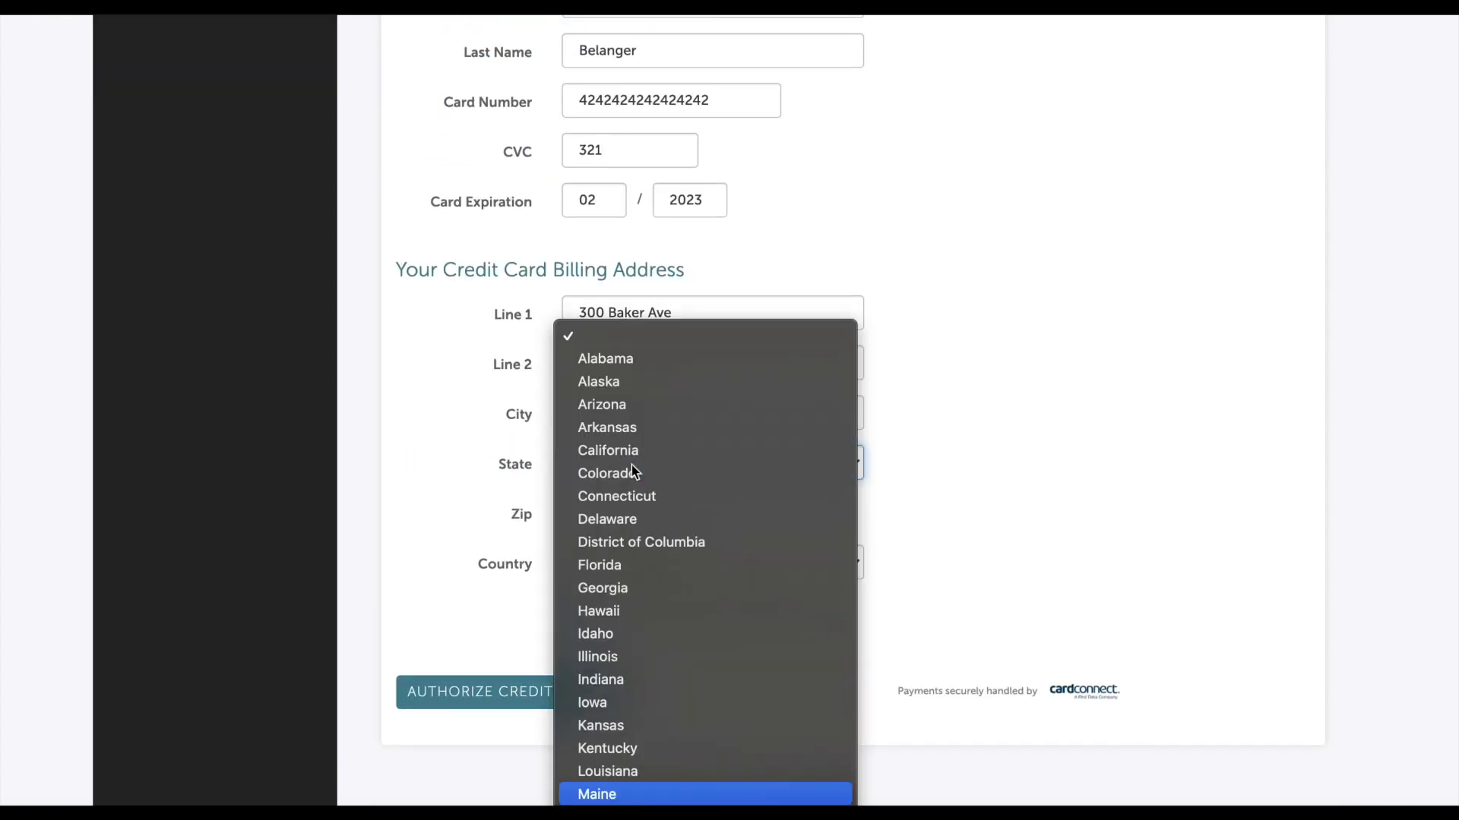
pyautogui.click(568, 613)
pyautogui.click(563, 685)
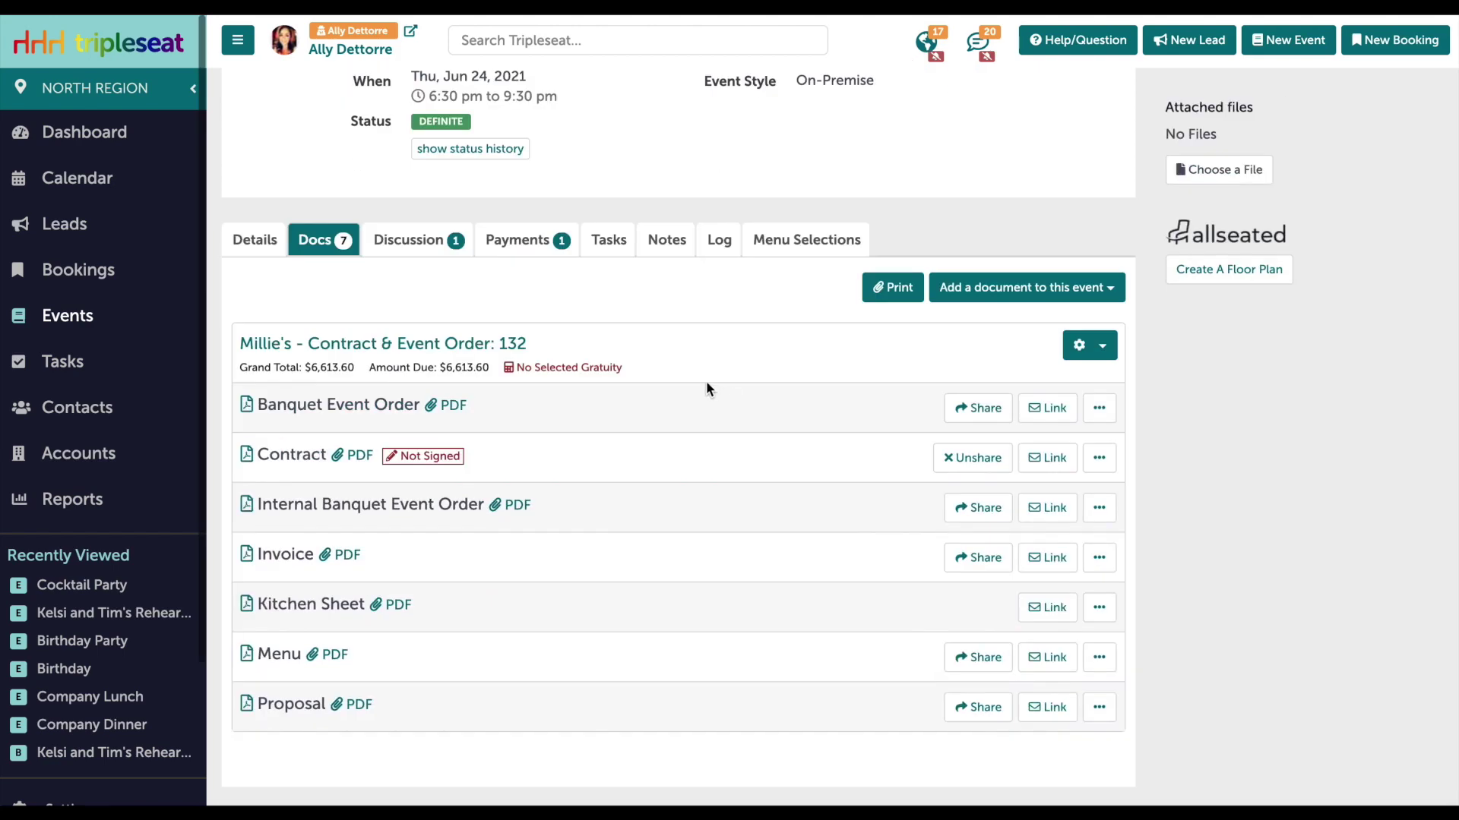
# Confirm the guest's VISA is stored under Credit Cards, then list the $500.00 deposit payment.
pyautogui.click(522, 242)
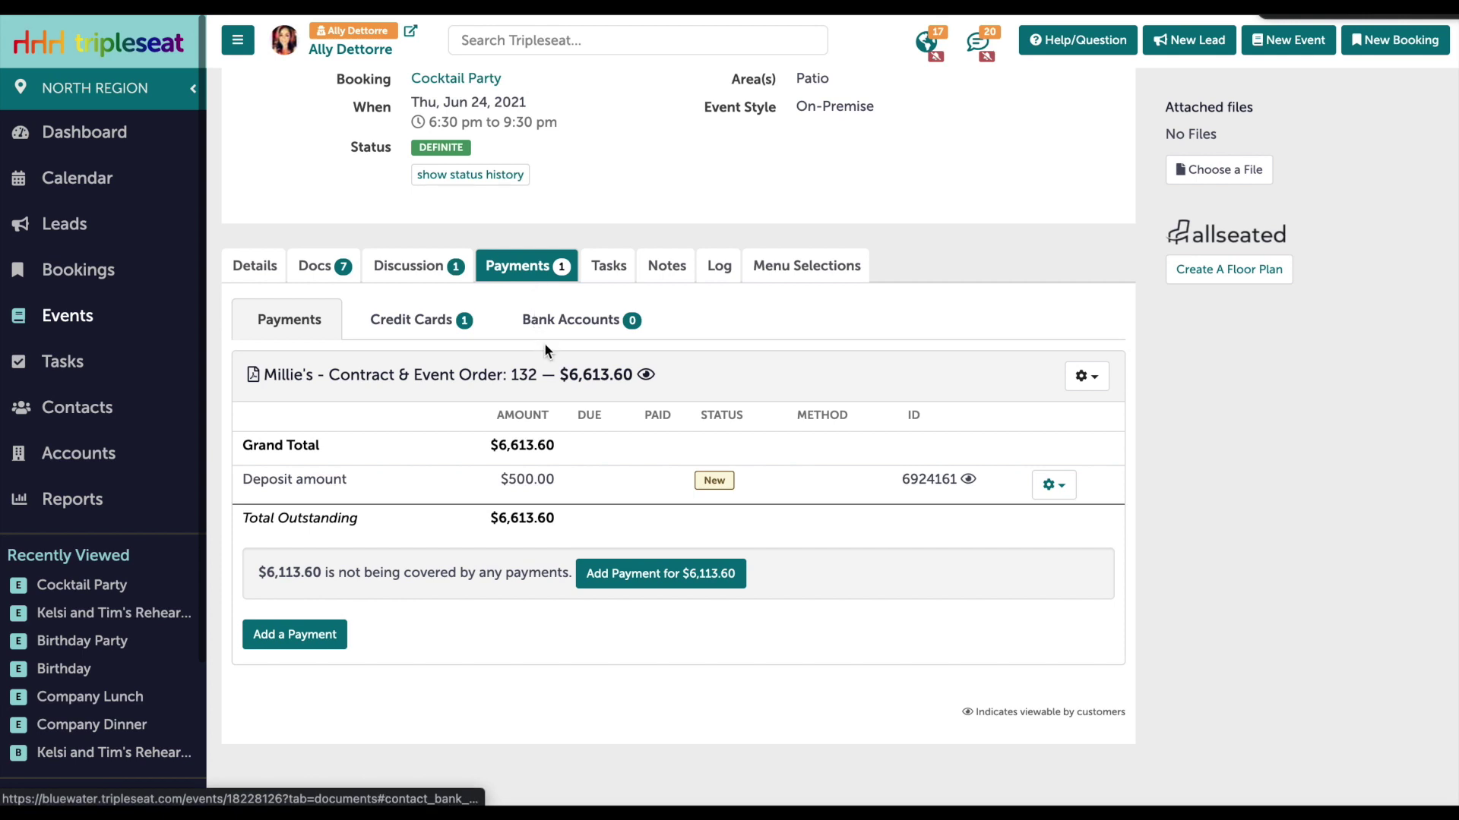
pyautogui.click(425, 327)
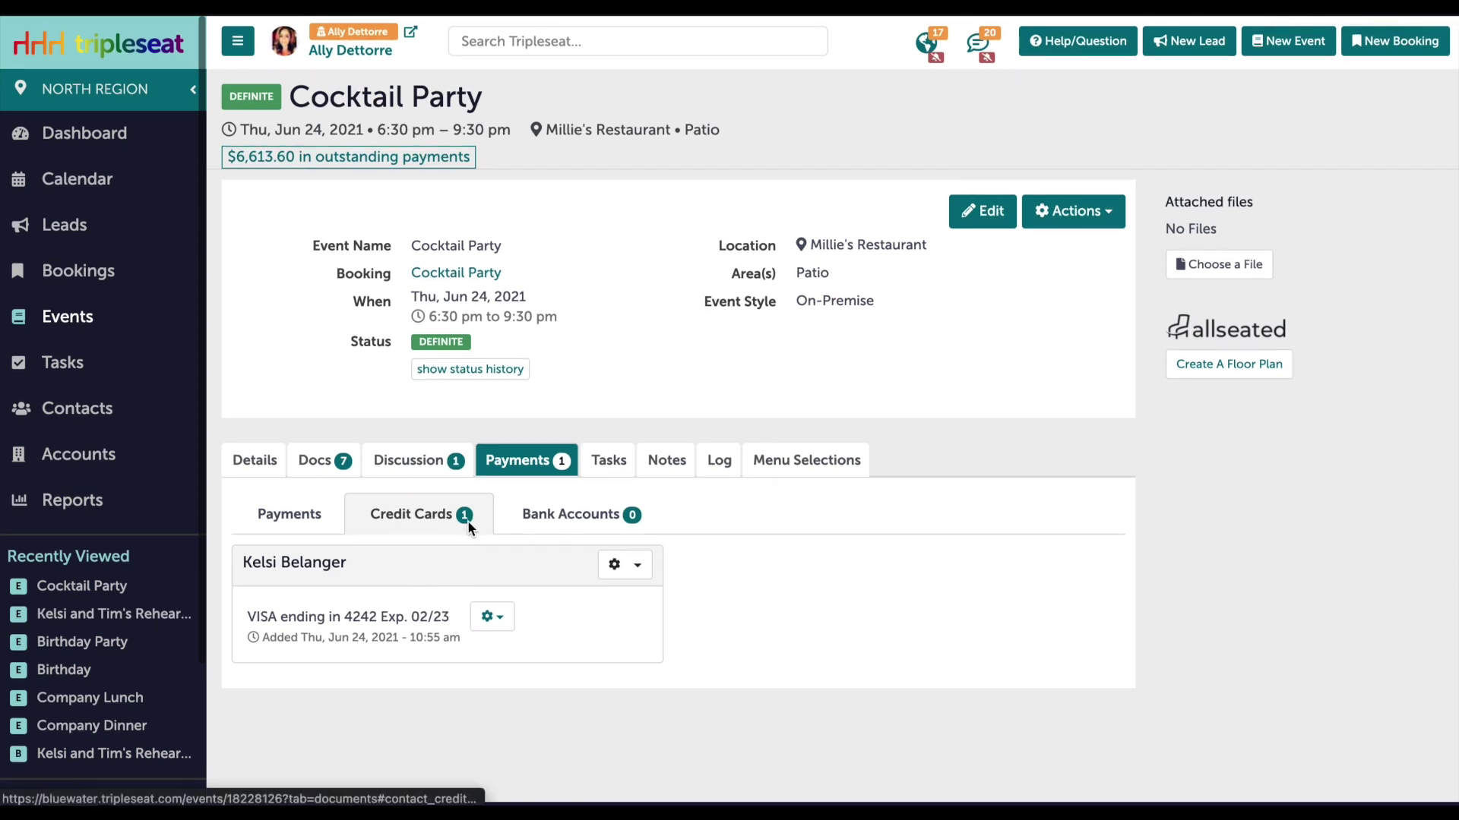
pyautogui.click(317, 523)
pyautogui.scroll(-2, 858, 630)
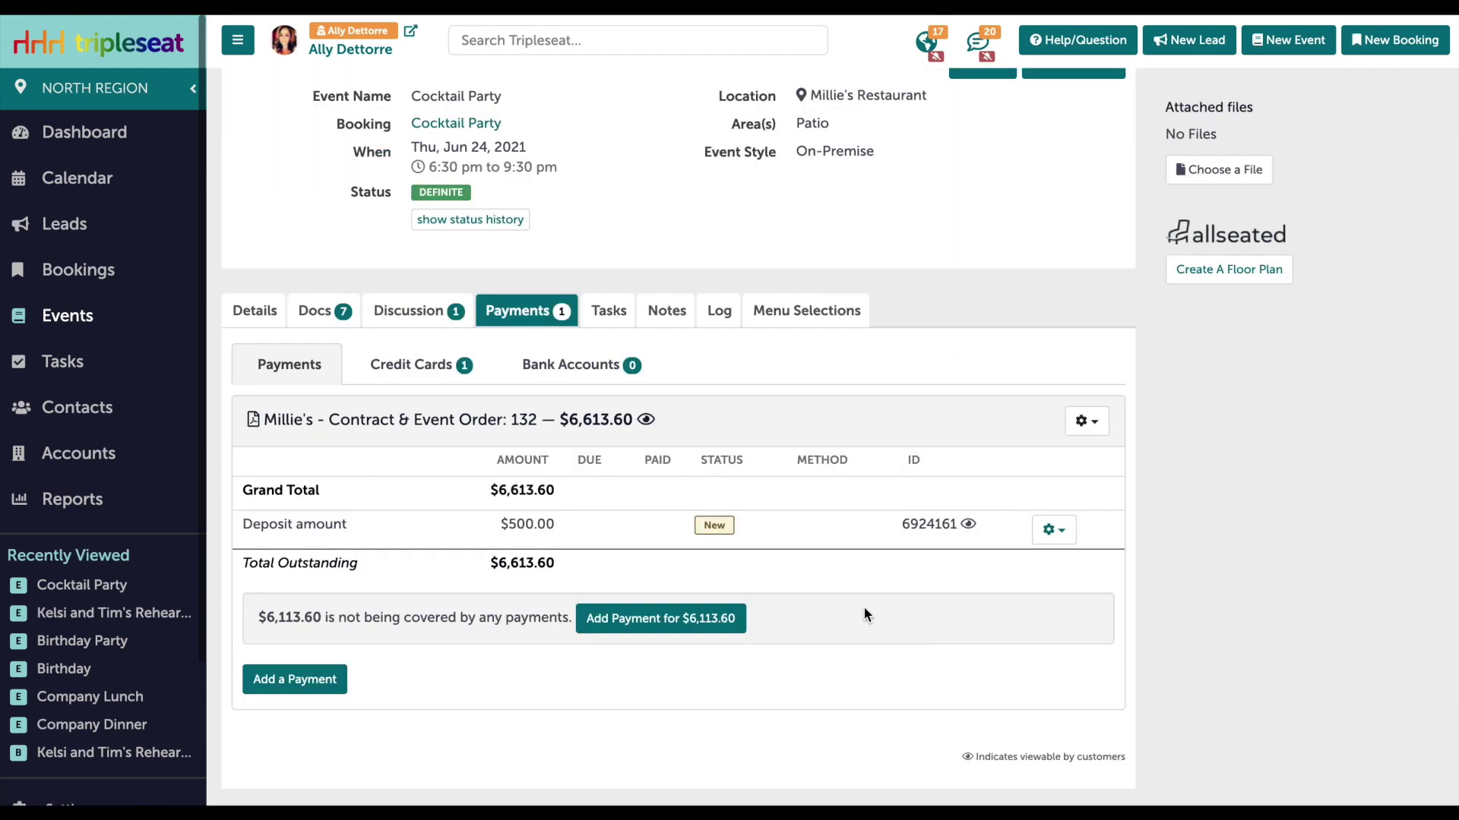
# Pay the $500.00 deposit by Credit Card using the guest's stored VISA.
pyautogui.click(1053, 531)
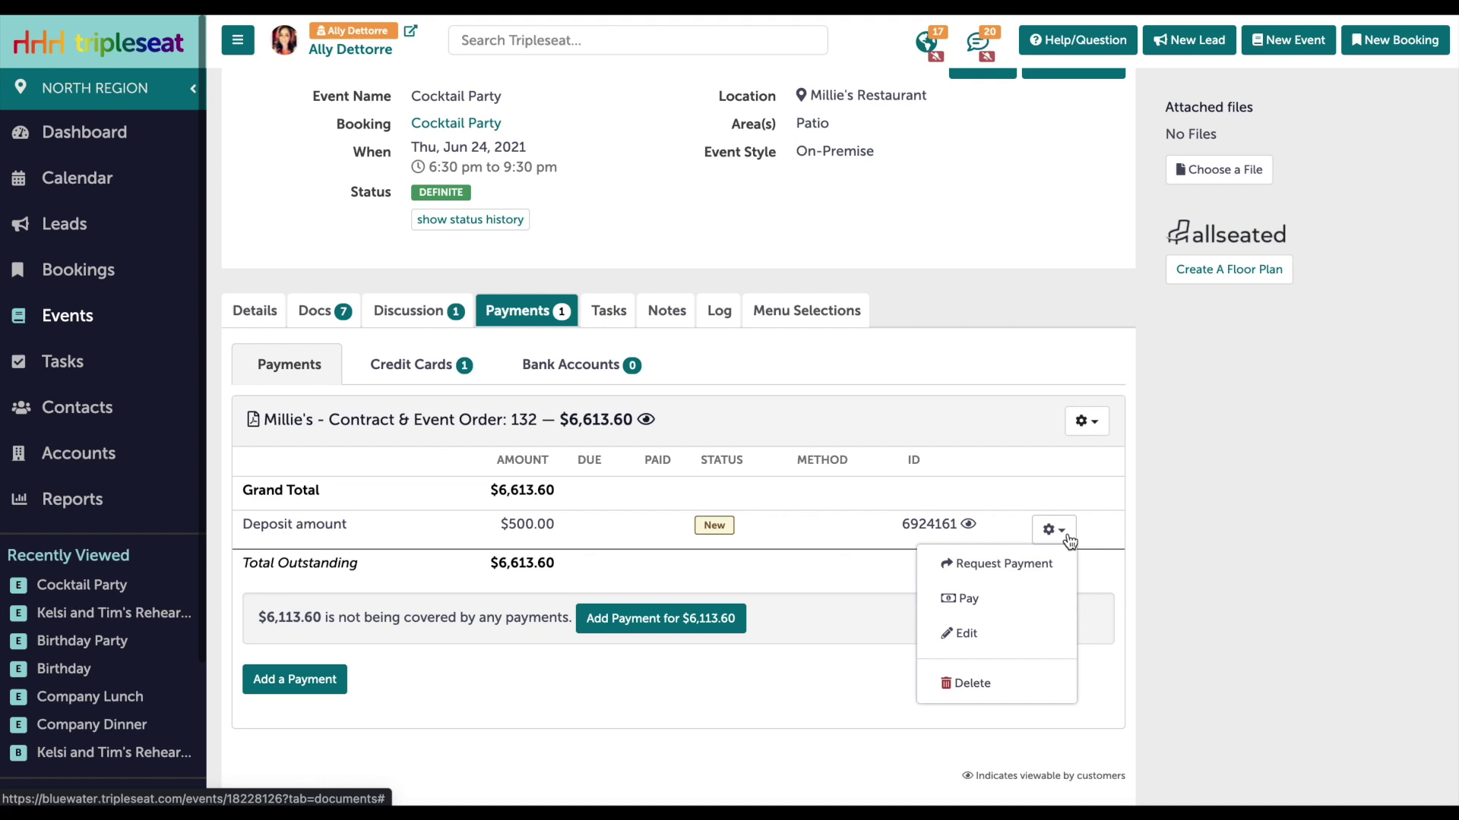
pyautogui.click(996, 600)
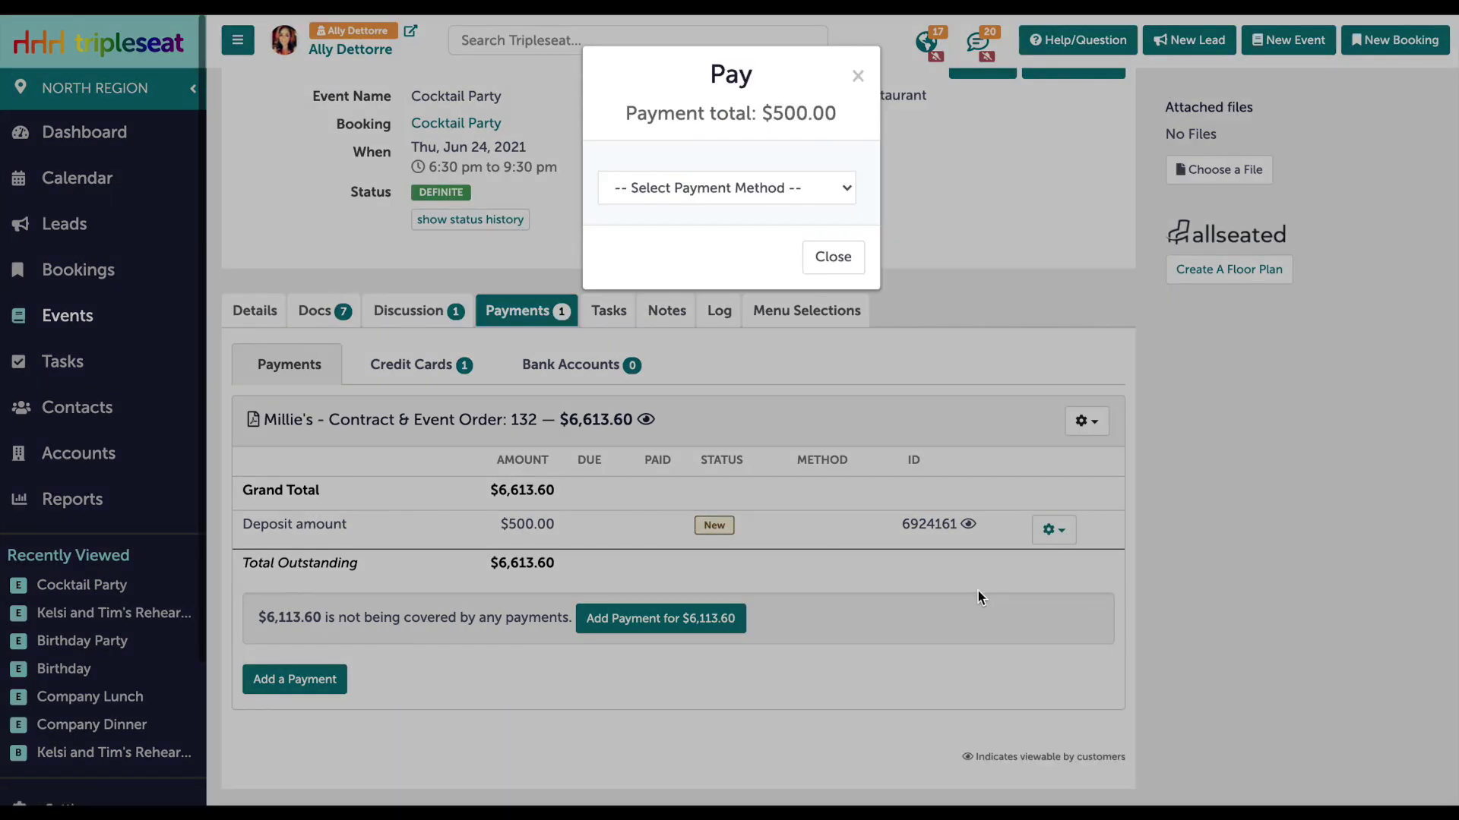
pyautogui.click(805, 188)
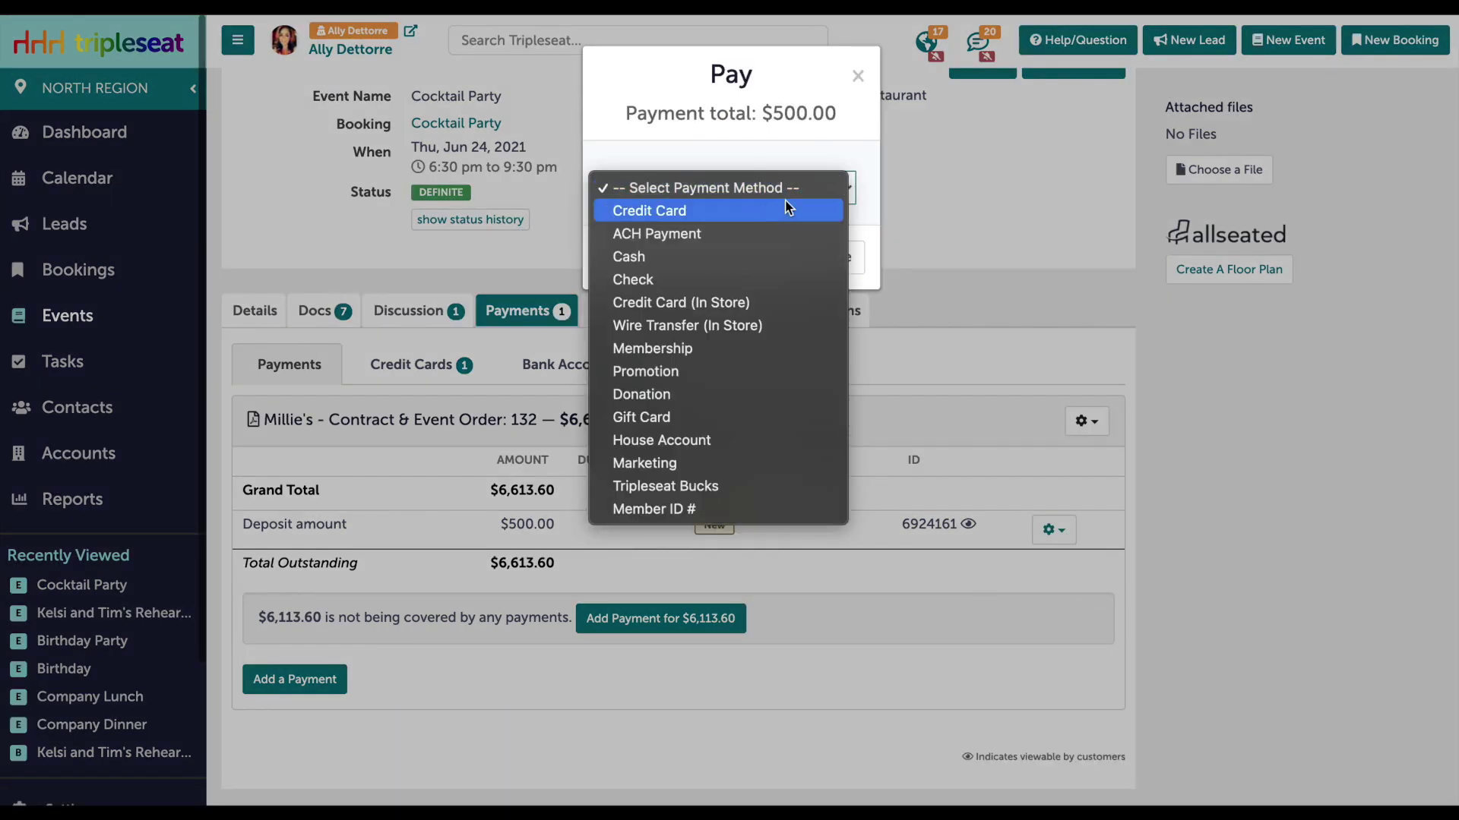
pyautogui.click(691, 211)
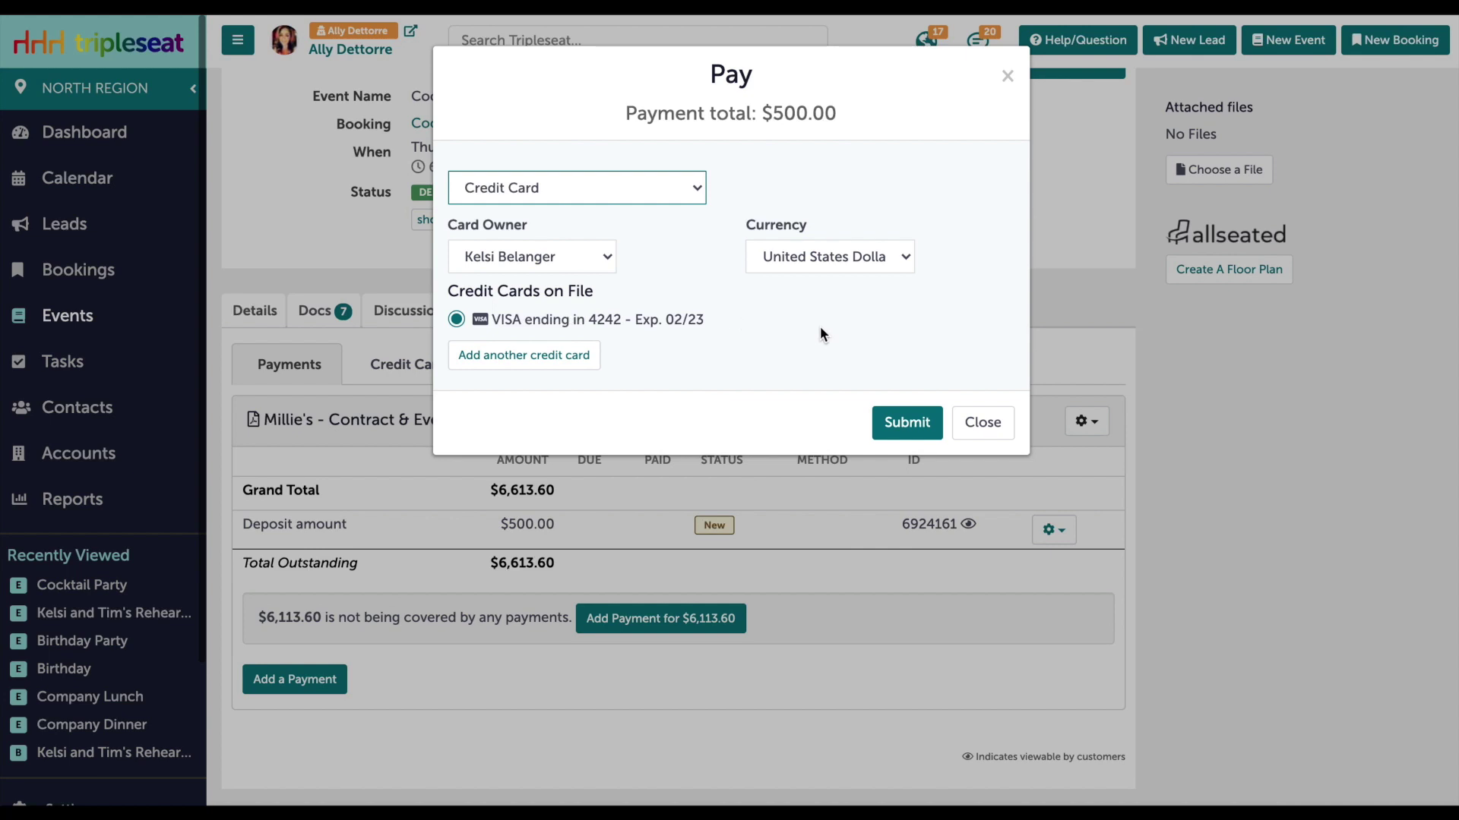
pyautogui.click(918, 427)
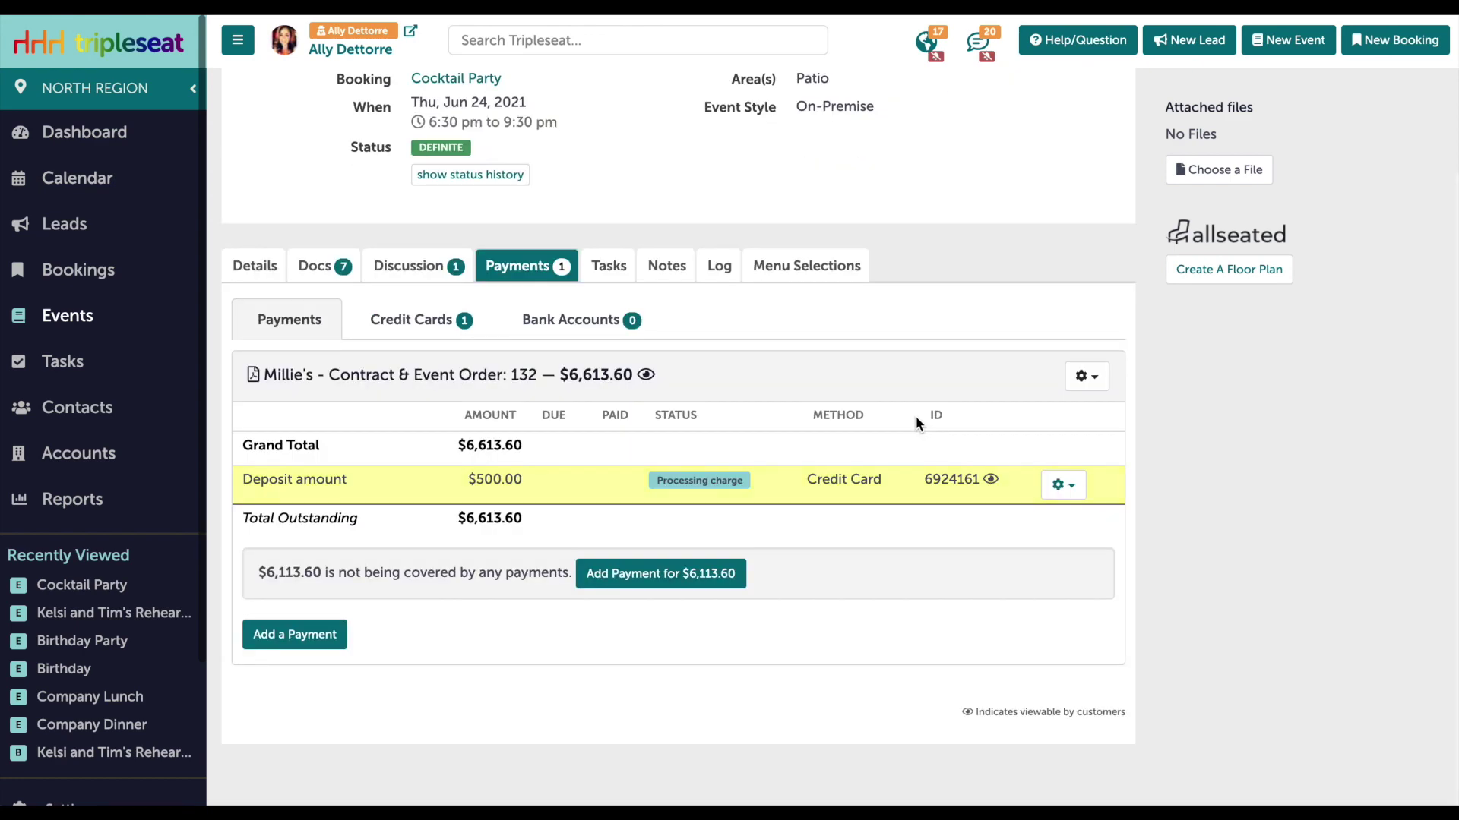
pyautogui.scroll(3, 915, 417)
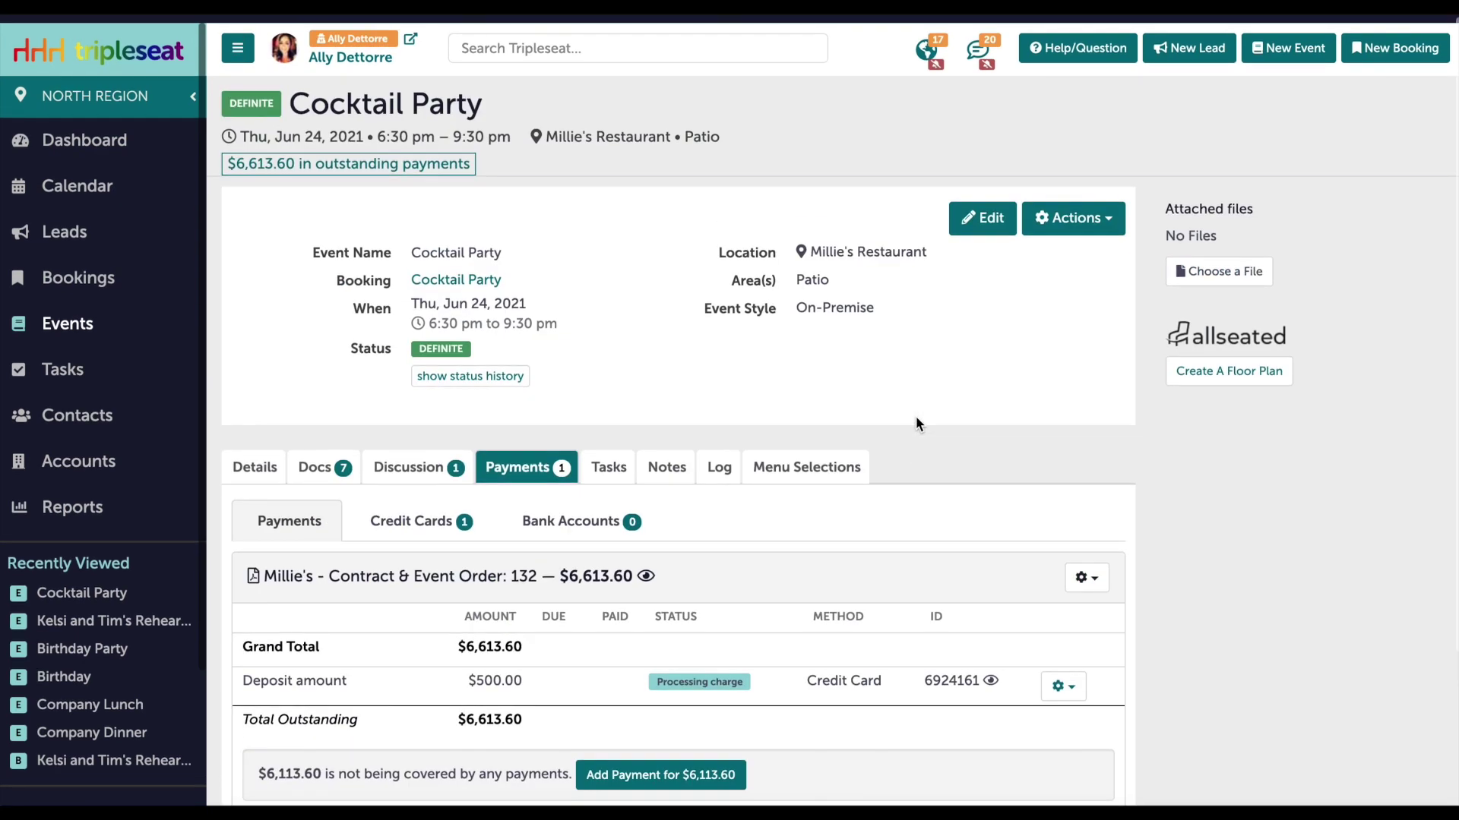